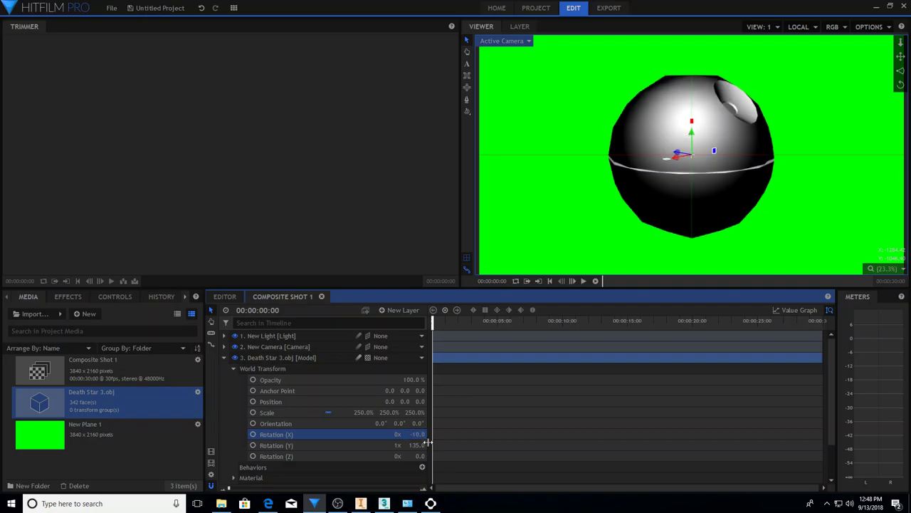
Step: Try Y rotation values of 90, 0 and 180 on the Death Star model
{"action": "type", "text": "90"}
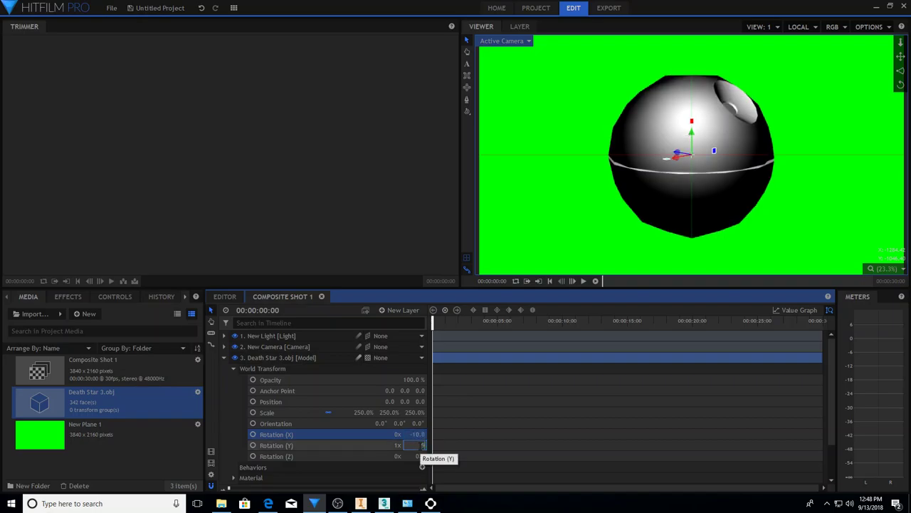
{"action": "key", "text": "Return"}
{"action": "left_click", "coordinate": [418, 445]}
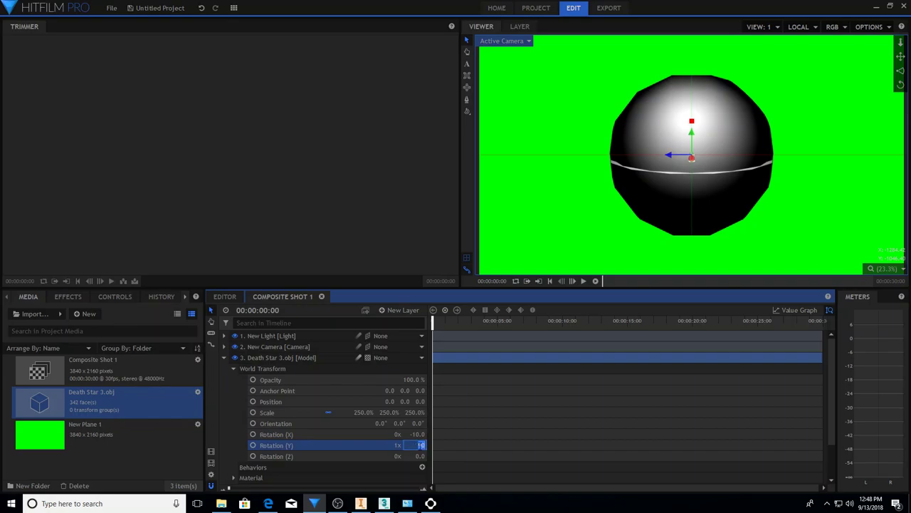
{"action": "type", "text": "0"}
{"action": "key", "text": "Return"}
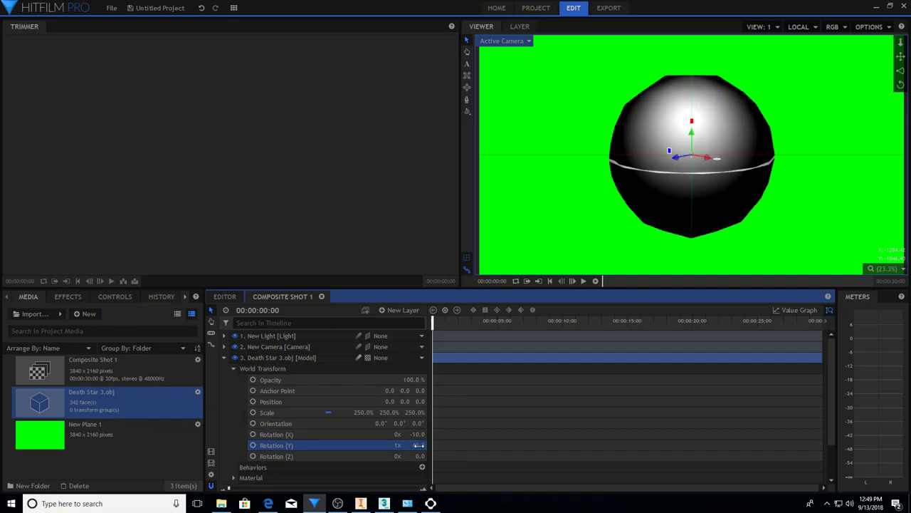
{"action": "left_click", "coordinate": [418, 445]}
{"action": "type", "text": "180"}
{"action": "key", "text": "Return"}
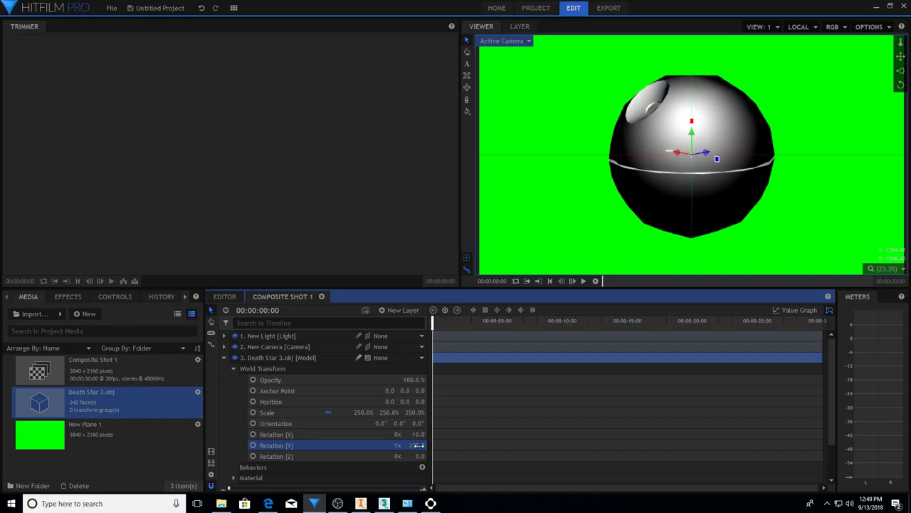
Step: Settle the Death Star model's Y rotation at 215 degrees
{"action": "left_click", "coordinate": [410, 445]}
{"action": "type", "text": "245"}
{"action": "key", "text": "Return"}
{"action": "left_click", "coordinate": [414, 445]}
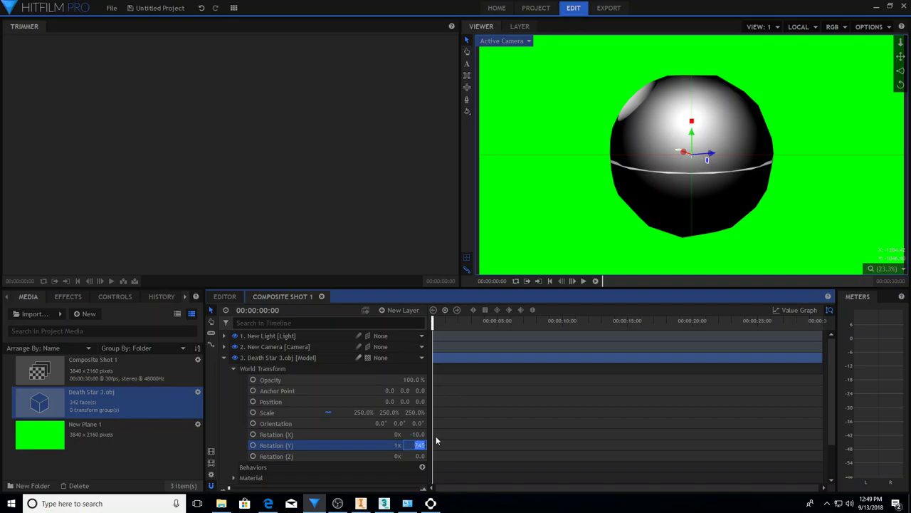
{"action": "key", "text": "Return"}
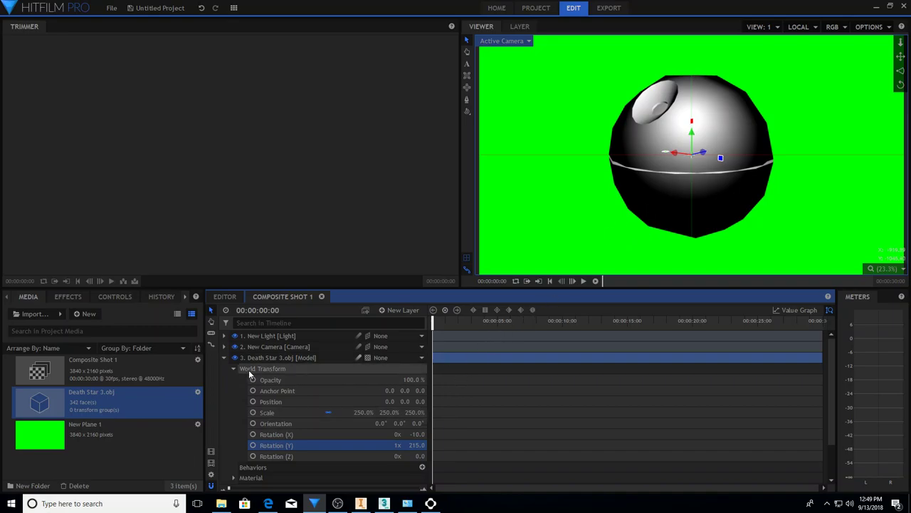
Step: Expand Models > Death Star 3.obj in the timeline to show its transform and animations
{"action": "scroll", "coordinate": [246, 437], "scroll_direction": "down", "scroll_amount": 2}
{"action": "scroll", "coordinate": [250, 442], "scroll_direction": "down", "scroll_amount": 2}
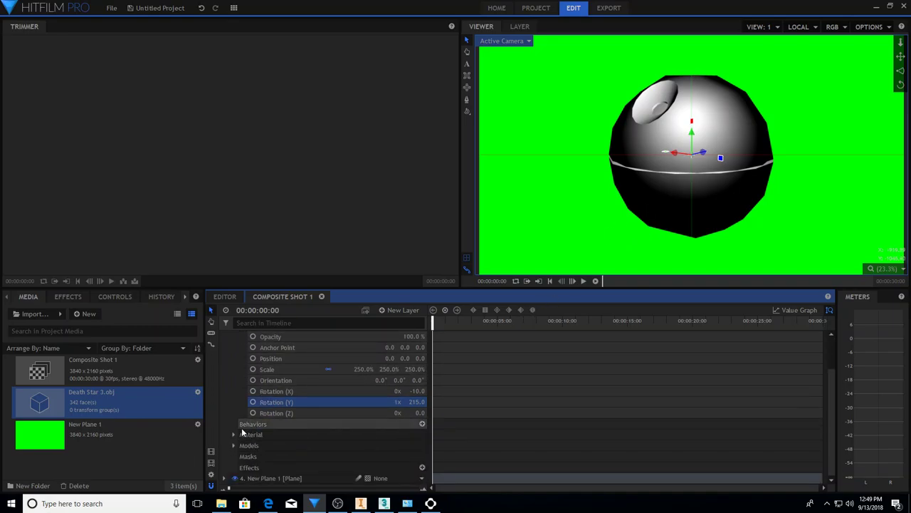
{"action": "left_click", "coordinate": [233, 445]}
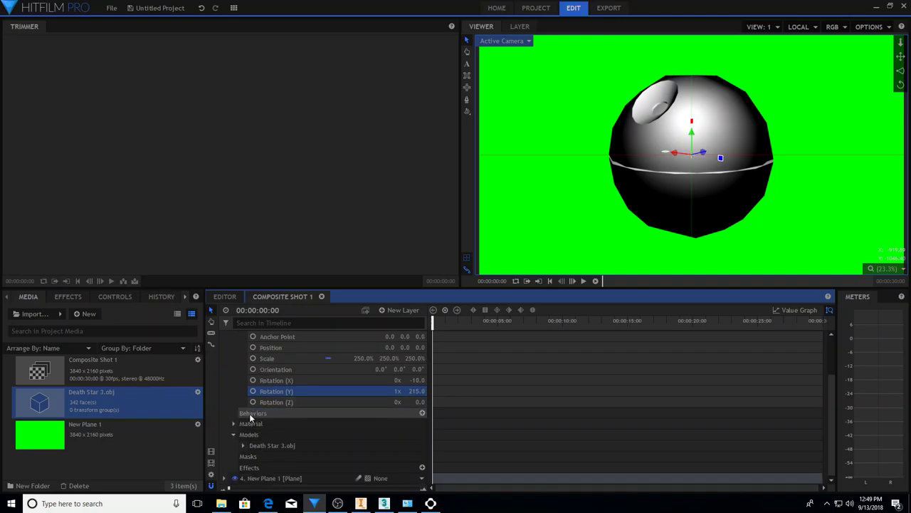
{"action": "scroll", "coordinate": [238, 442], "scroll_direction": "down", "scroll_amount": 1}
{"action": "left_click", "coordinate": [243, 446]}
{"action": "scroll", "coordinate": [262, 405], "scroll_direction": "down", "scroll_amount": 2}
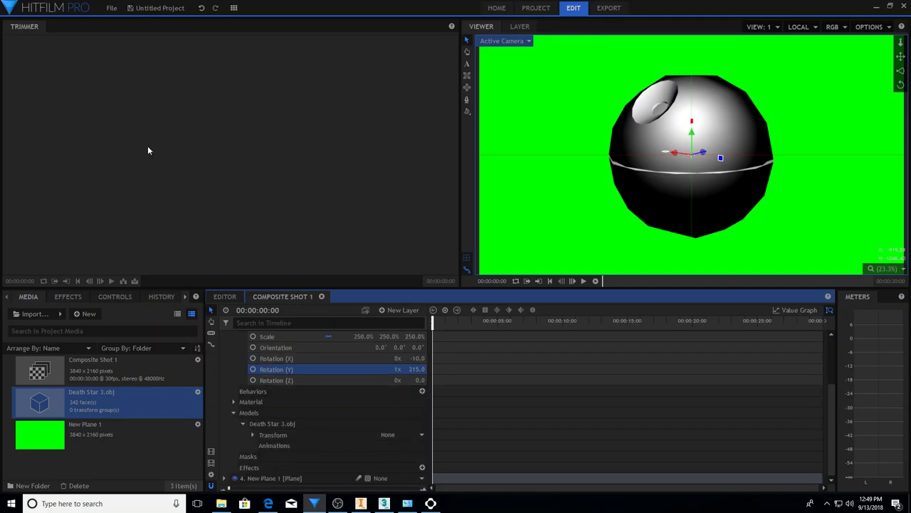
Step: Save the project as 'death star3'
{"action": "left_click", "coordinate": [112, 8]}
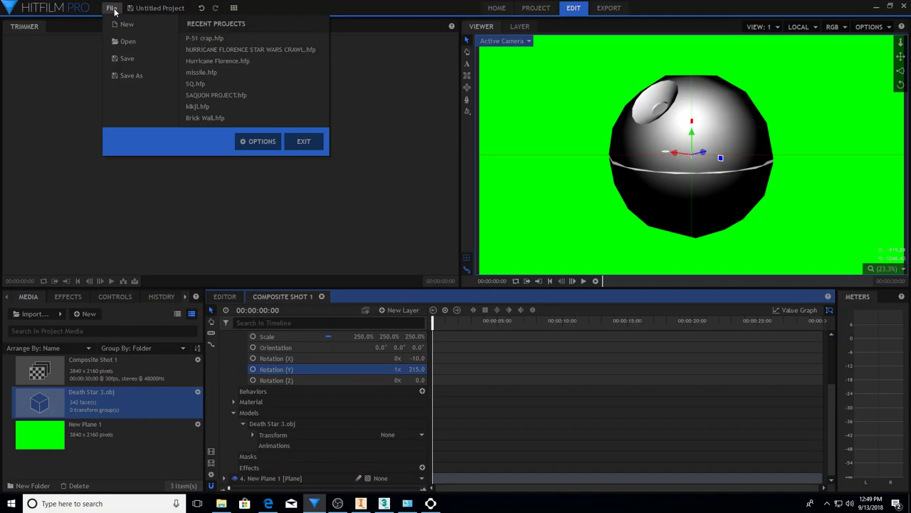
{"action": "left_click", "coordinate": [134, 74]}
{"action": "type", "text": "death star3"}
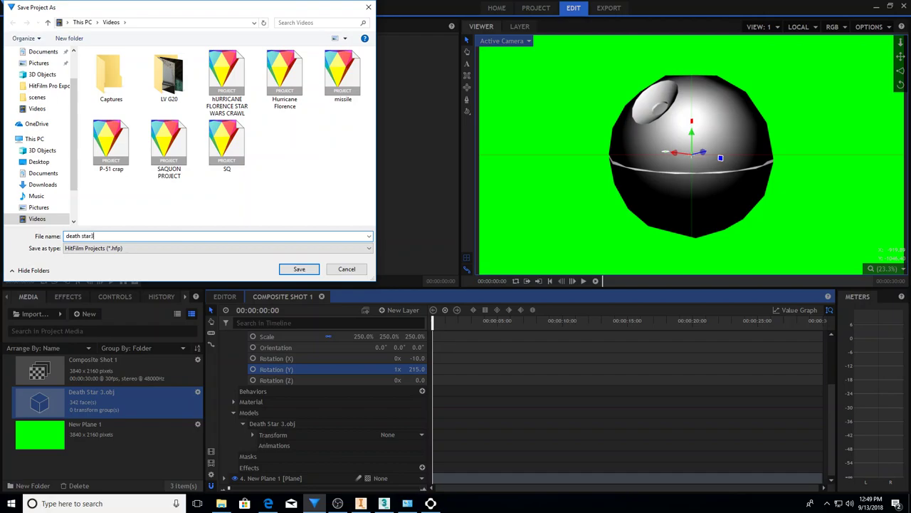
{"action": "key", "text": "Return"}
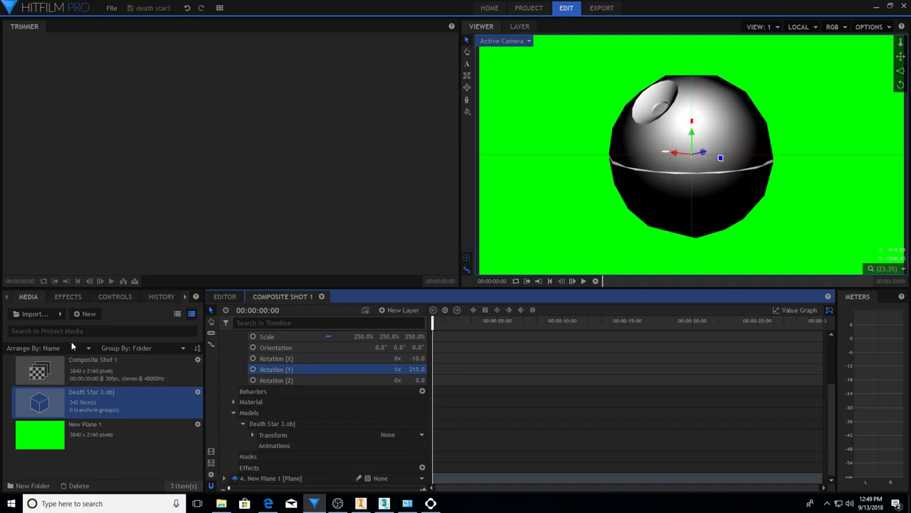
Step: Import Death Star3.ABC as a 3D model animation and attach it to the model's Animations
{"action": "left_click", "coordinate": [60, 315]}
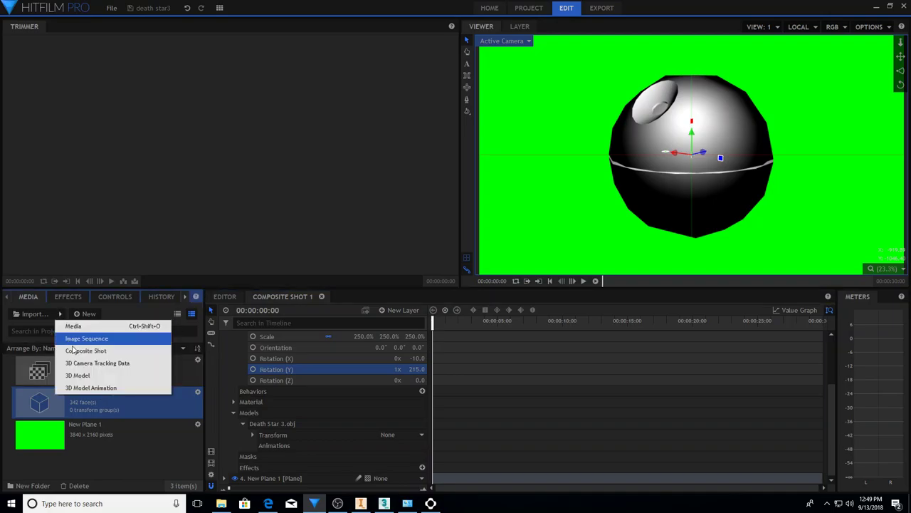
{"action": "left_click", "coordinate": [93, 388]}
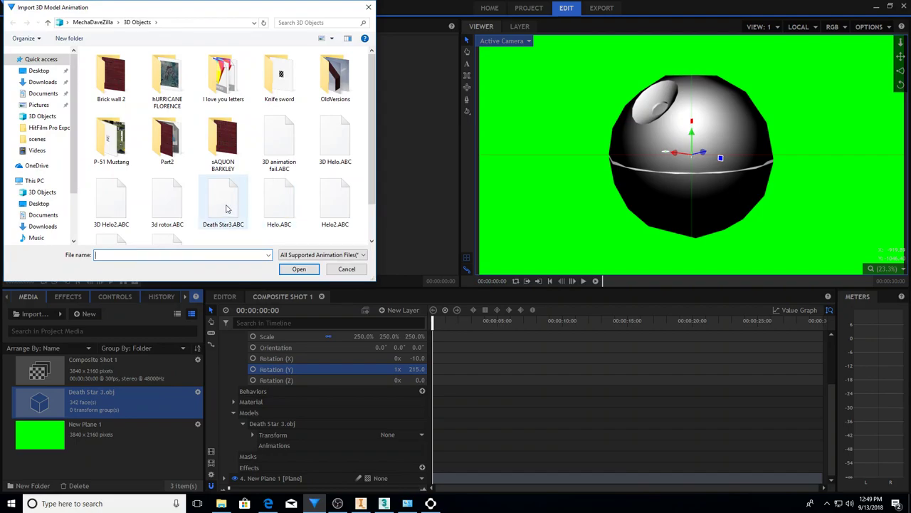
{"action": "double_click", "coordinate": [227, 208]}
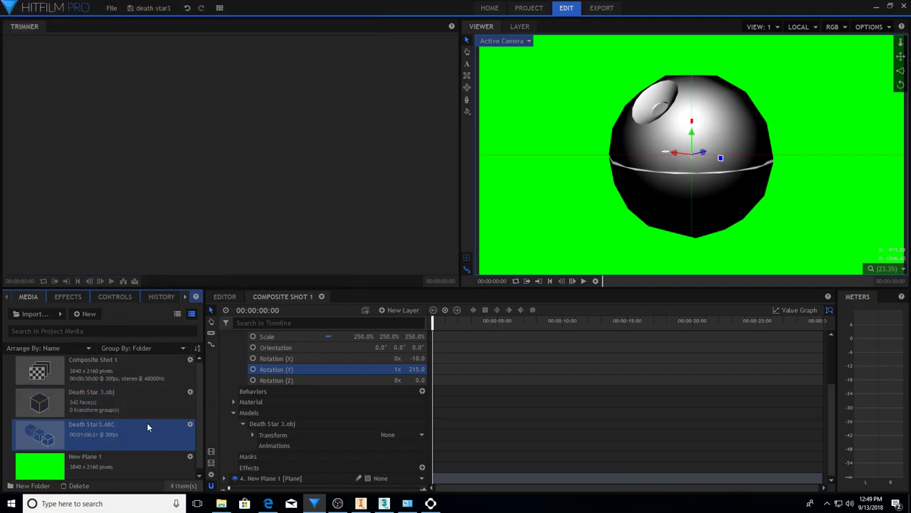
{"action": "left_click_drag", "start_coordinate": [92, 427], "coordinate": [280, 447]}
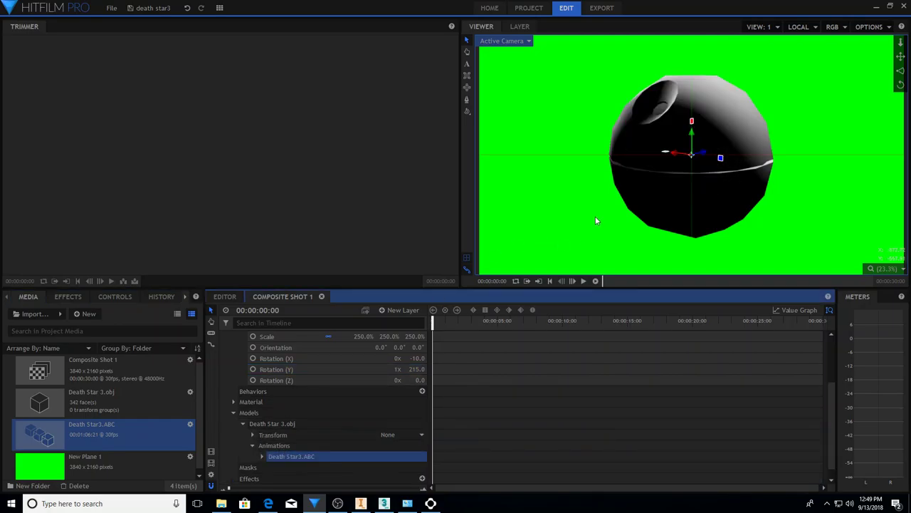
Step: Set the viewer zoom to Scale to Fit
{"action": "scroll", "coordinate": [596, 216], "scroll_direction": "up", "scroll_amount": 1}
{"action": "scroll", "coordinate": [595, 216], "scroll_direction": "down", "scroll_amount": 3}
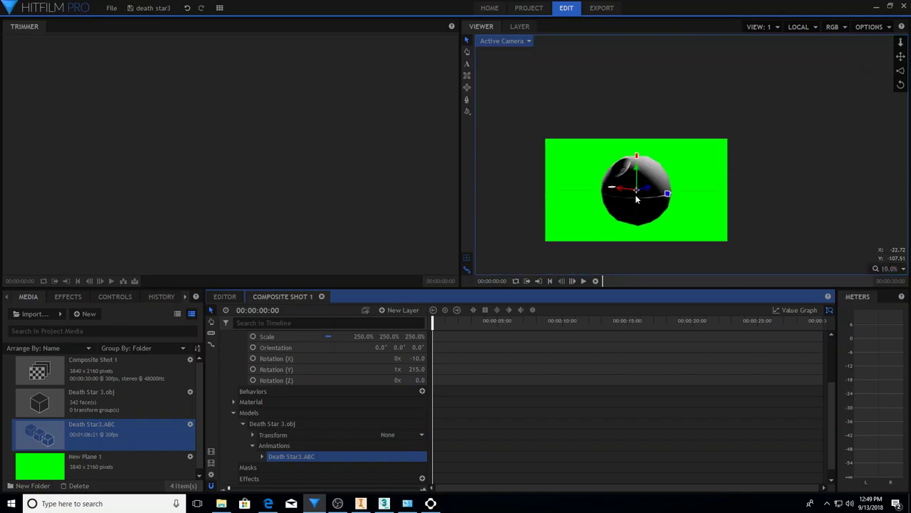
{"action": "scroll", "coordinate": [636, 200], "scroll_direction": "up", "scroll_amount": 1}
{"action": "left_click", "coordinate": [903, 269]}
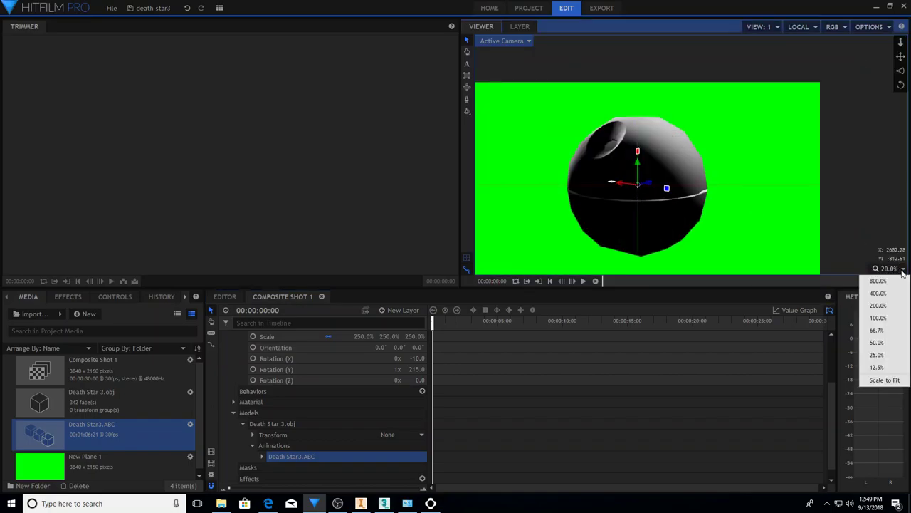
{"action": "left_click", "coordinate": [884, 380]}
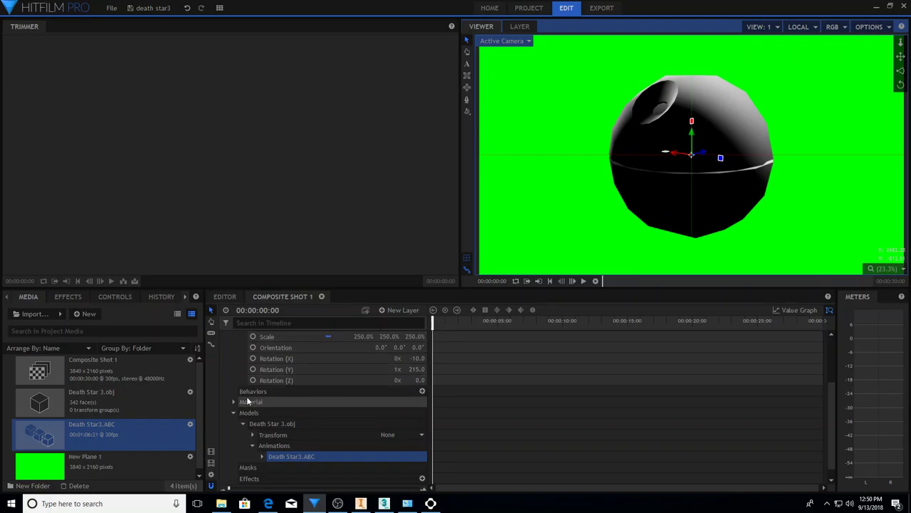
Step: Expand the New Camera layer to reveal its Transform properties
{"action": "scroll", "coordinate": [267, 374], "scroll_direction": "up", "scroll_amount": 3}
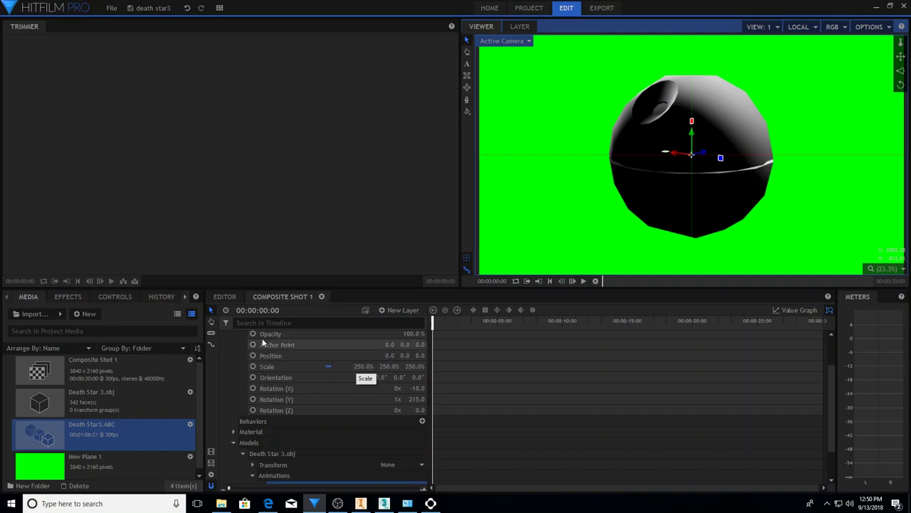
{"action": "scroll", "coordinate": [308, 363], "scroll_direction": "up", "scroll_amount": 3}
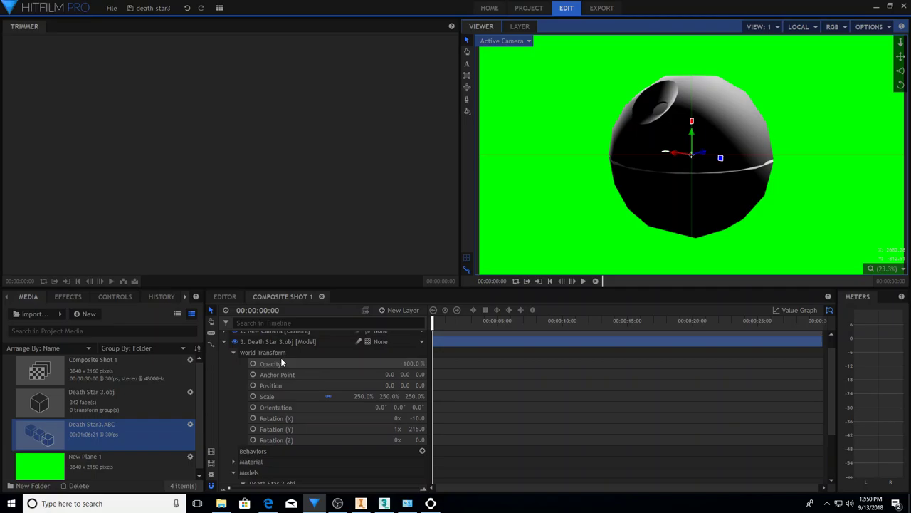
{"action": "scroll", "coordinate": [277, 356], "scroll_direction": "up", "scroll_amount": 2}
{"action": "left_click", "coordinate": [223, 346]}
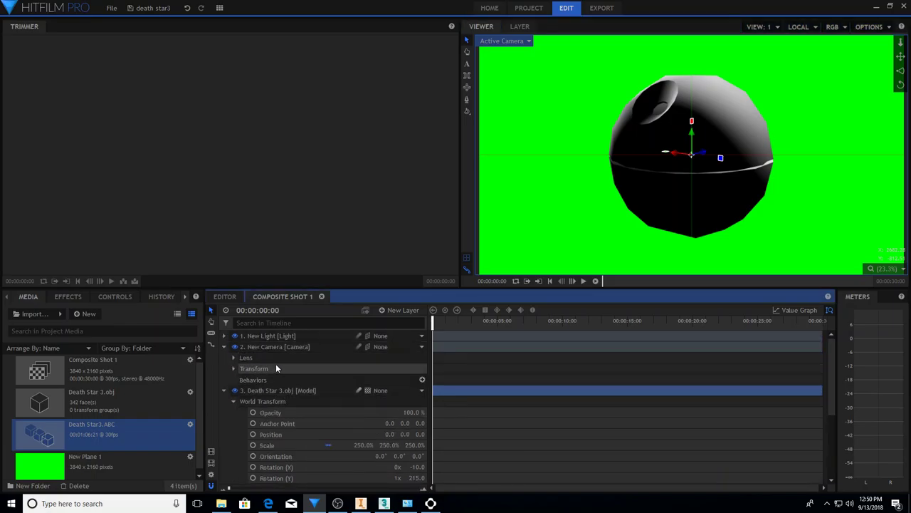
{"action": "left_click", "coordinate": [232, 357]}
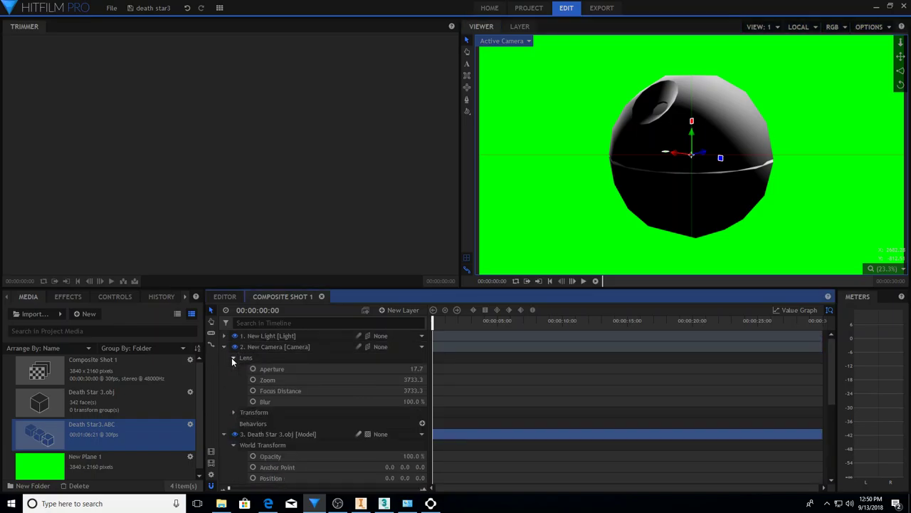
{"action": "left_click", "coordinate": [232, 358]}
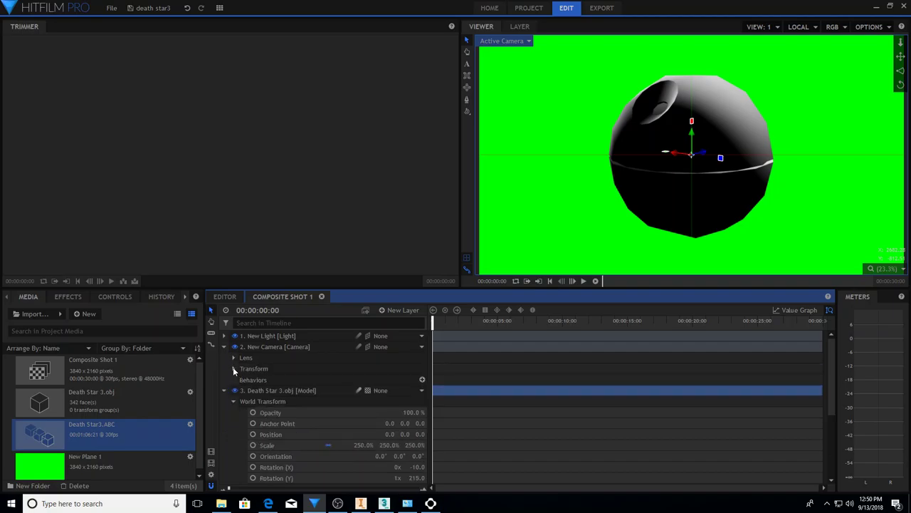
{"action": "left_click", "coordinate": [232, 369]}
Step: Keyframe the camera Position, try Z 5000, then undo back to 3733.3
{"action": "left_click", "coordinate": [254, 380]}
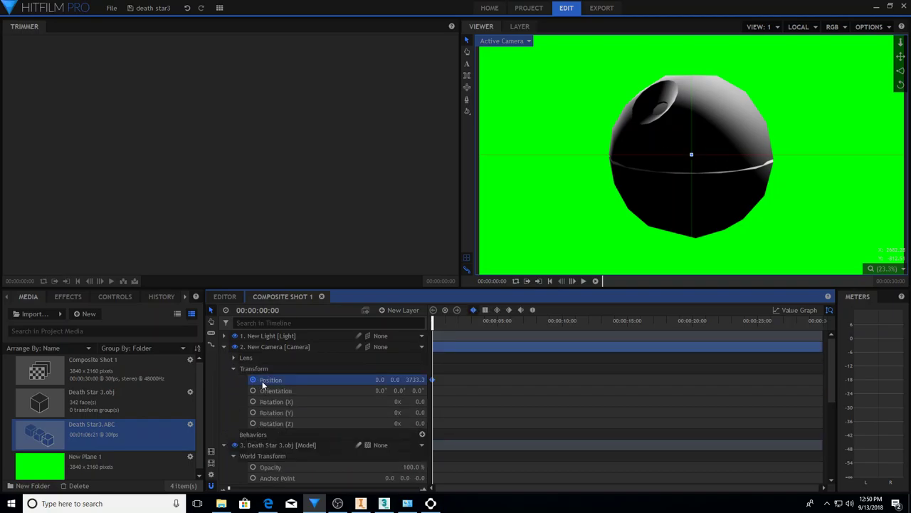
{"action": "left_click", "coordinate": [413, 379]}
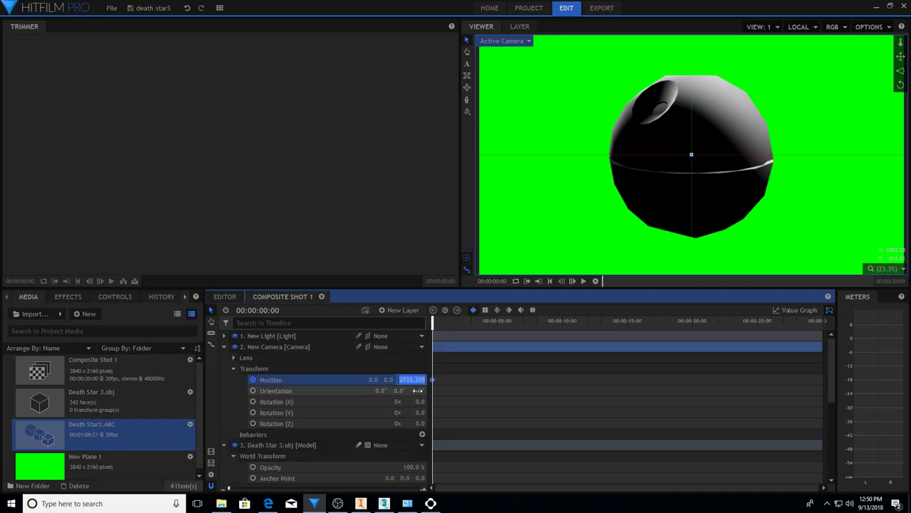
{"action": "type", "text": "5000"}
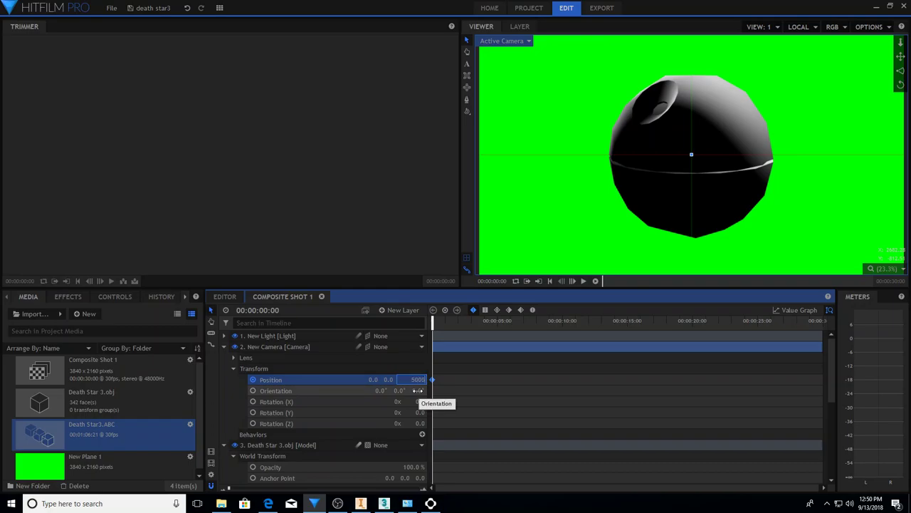
{"action": "key", "text": "Return"}
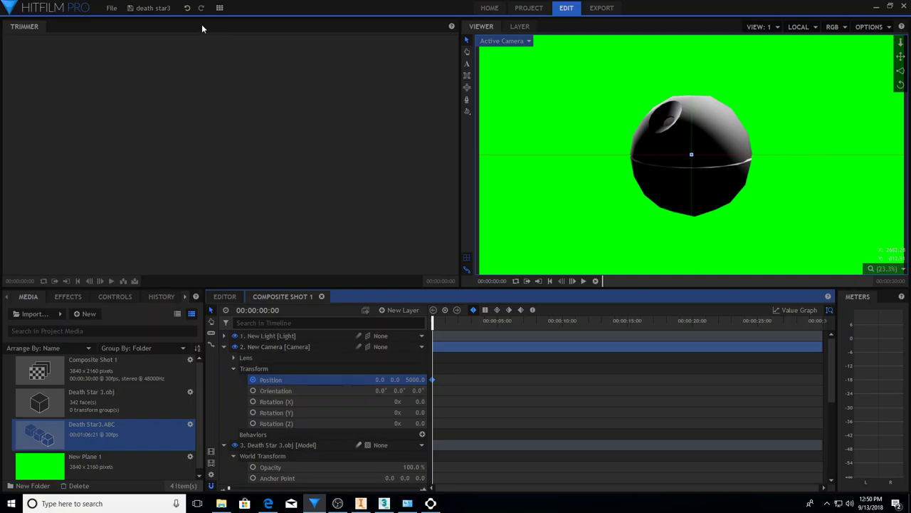
{"action": "left_click", "coordinate": [187, 8]}
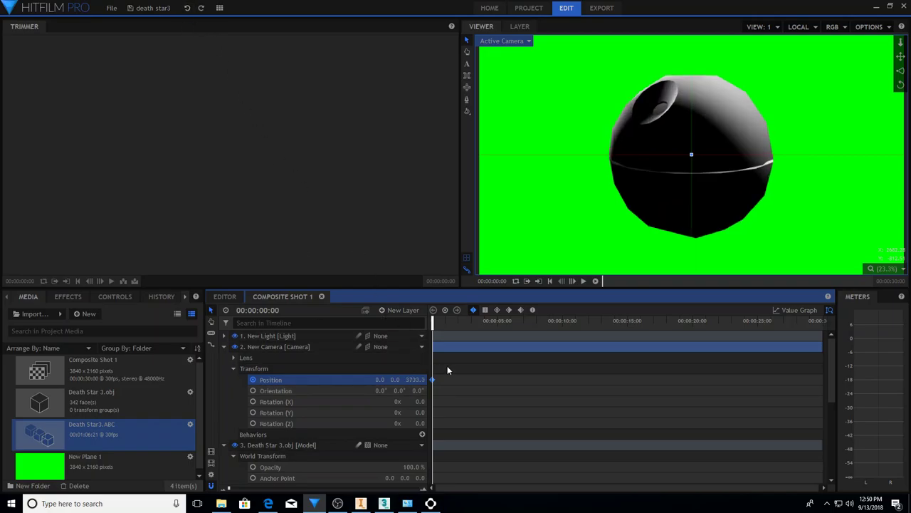
Step: Keyframe camera Z at 6500 at 7:16 and 7800 at 16:24
{"action": "left_click_drag", "start_coordinate": [433, 322], "coordinate": [504, 324]}
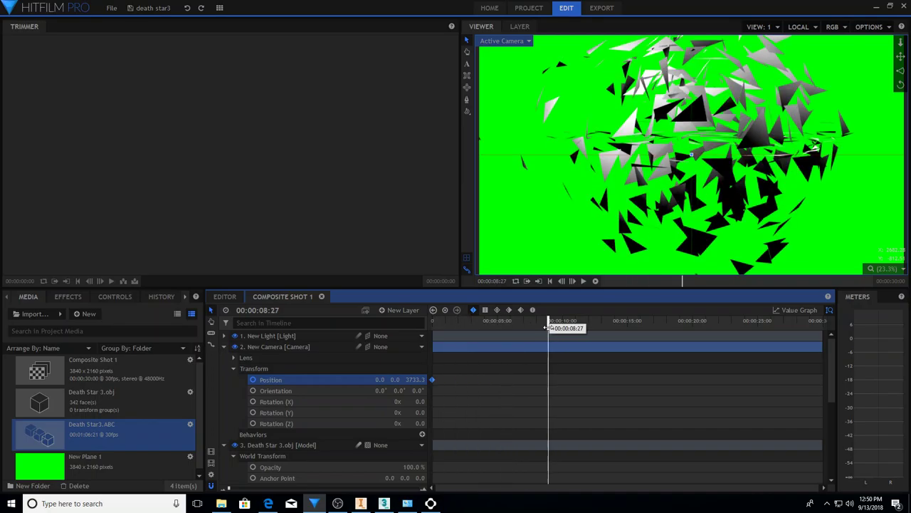
{"action": "left_click_drag", "start_coordinate": [504, 324], "coordinate": [533, 322]}
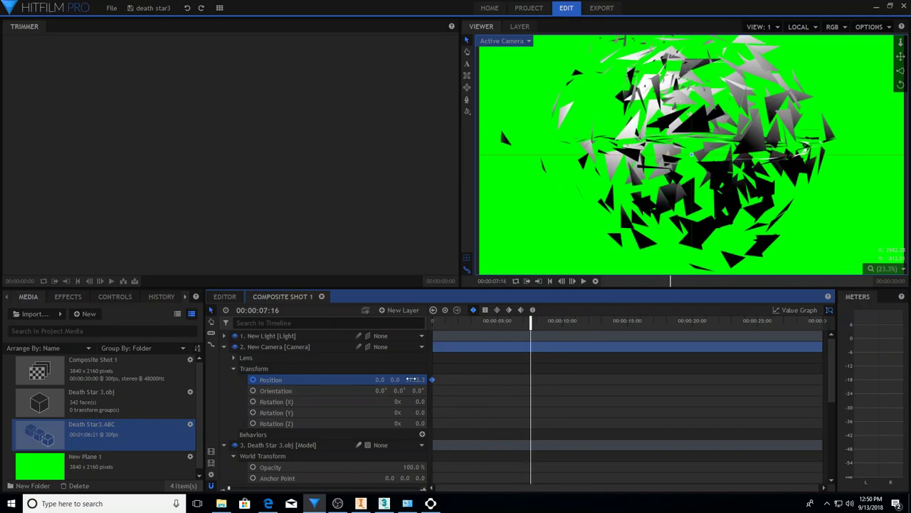
{"action": "left_click", "coordinate": [412, 380]}
{"action": "type", "text": "6500"}
{"action": "key", "text": "Return"}
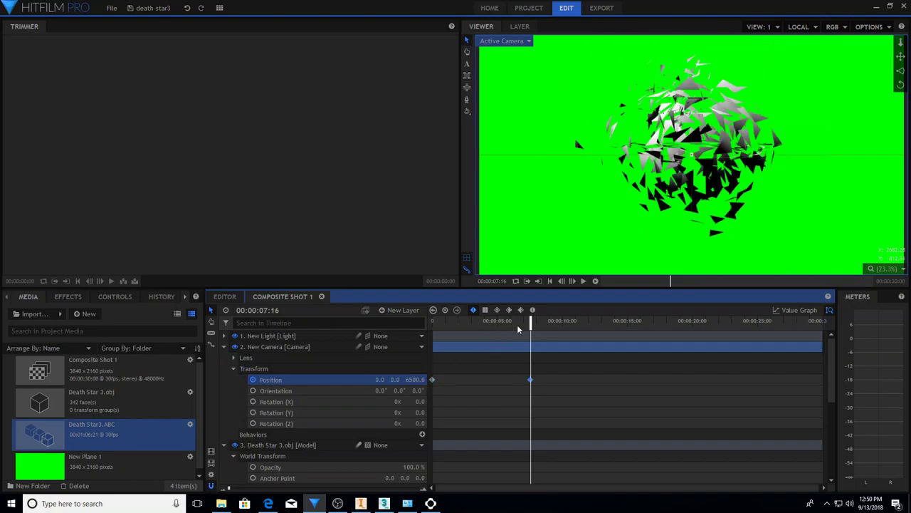
{"action": "left_click_drag", "start_coordinate": [527, 324], "coordinate": [651, 322]}
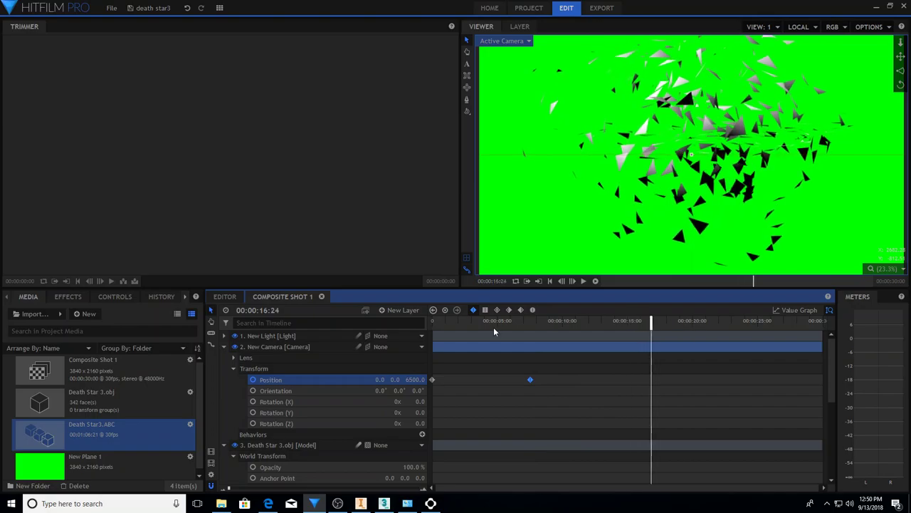
{"action": "left_click", "coordinate": [416, 378]}
{"action": "type", "text": "780"}
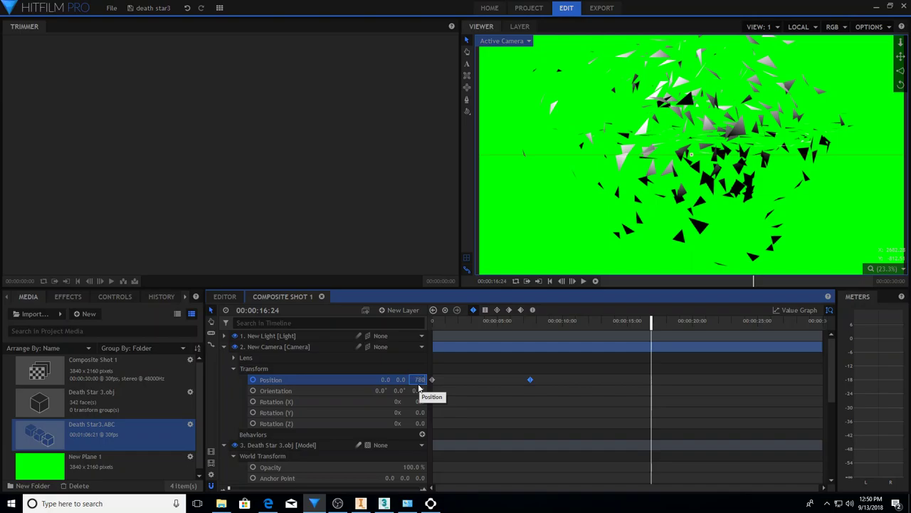
{"action": "key", "text": "Return"}
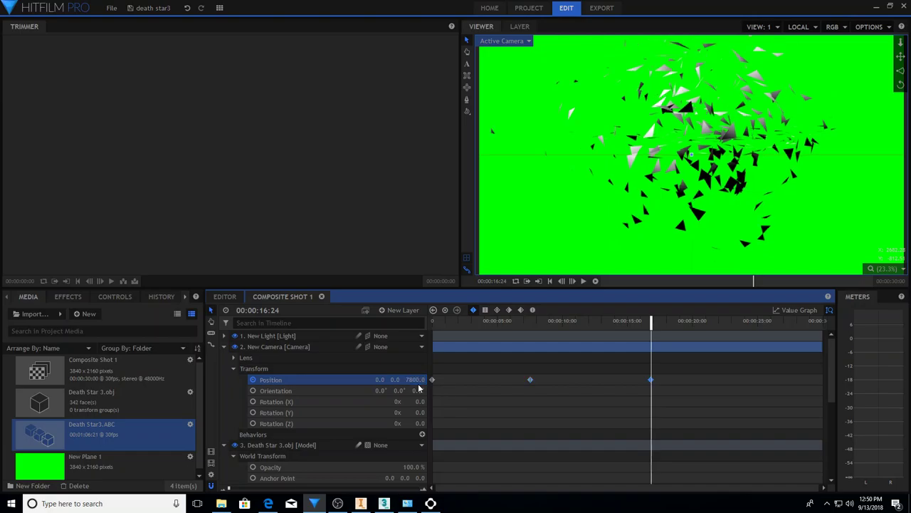
Step: Keyframe camera Z at 1000 at 26:12, then return to the shot's start
{"action": "left_click_drag", "start_coordinate": [651, 322], "coordinate": [776, 322]}
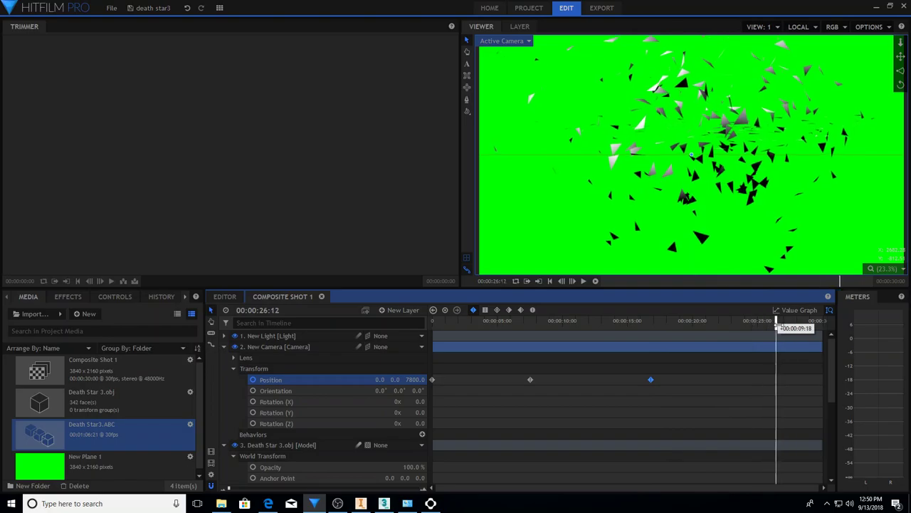
{"action": "left_click", "coordinate": [413, 379]}
{"action": "type", "text": "1000"}
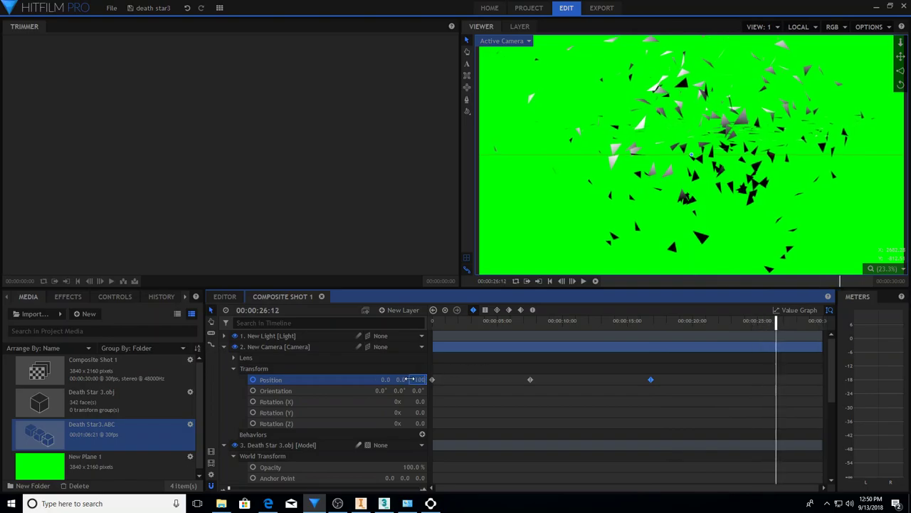
{"action": "key", "text": "Return"}
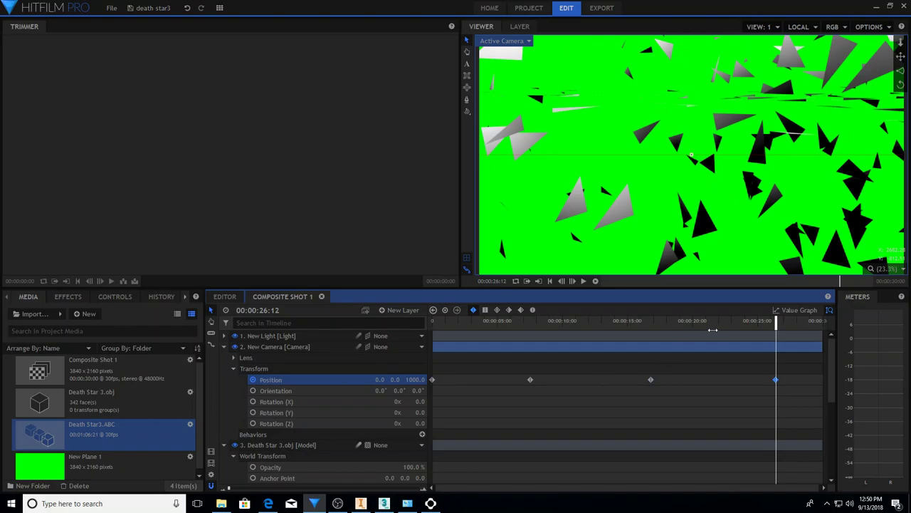
{"action": "left_click_drag", "start_coordinate": [775, 321], "coordinate": [392, 352]}
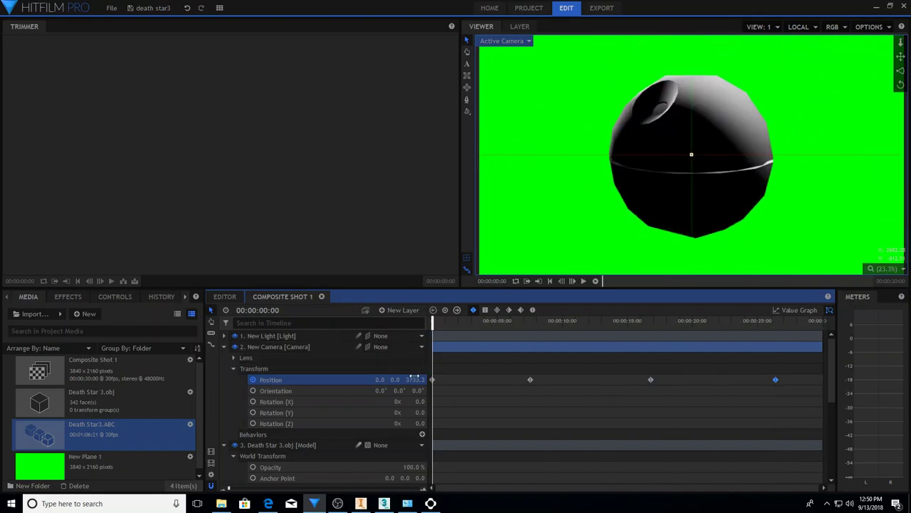
Step: Change the camera's starting Z from 1500 to 2500 at 00:00:00:00 and preview the move
{"action": "left_click", "coordinate": [414, 379]}
{"action": "type", "text": "1500"}
{"action": "key", "text": "Return"}
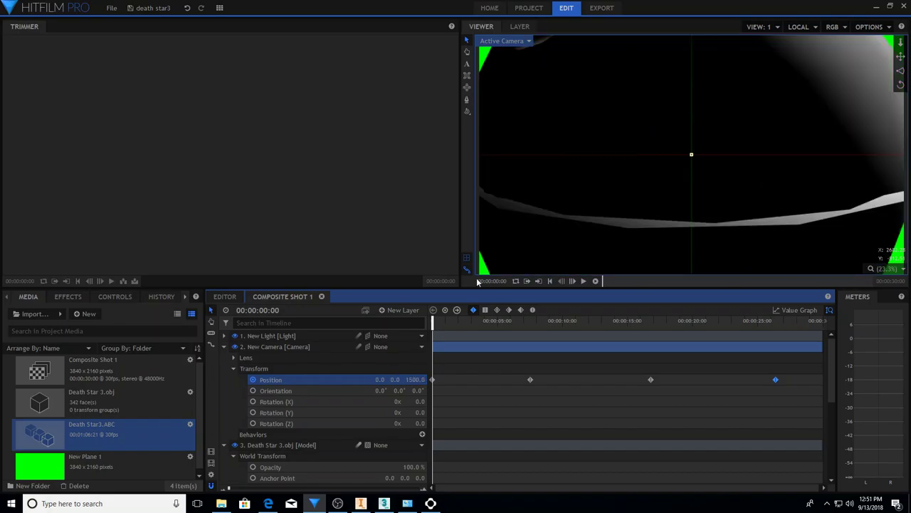
{"action": "left_click", "coordinate": [417, 380]}
{"action": "type", "text": "25"}
{"action": "key", "text": "Return"}
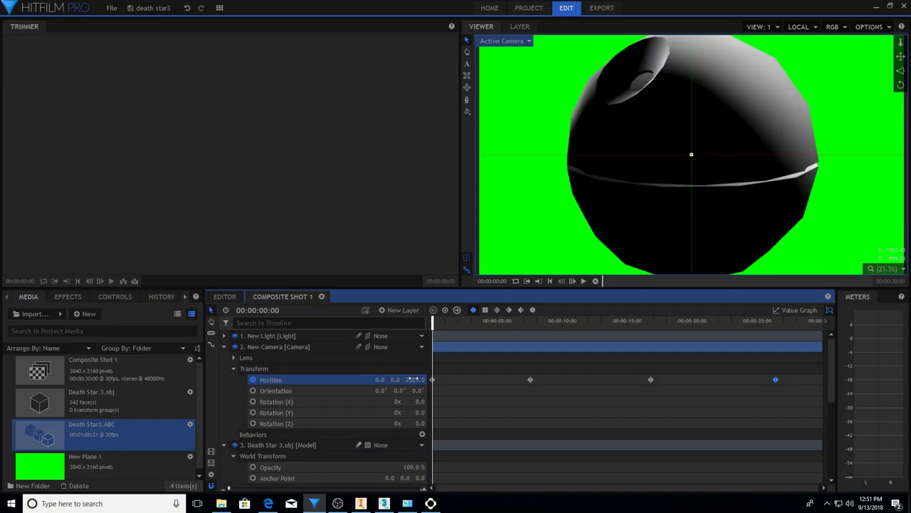
{"action": "left_click", "coordinate": [584, 282]}
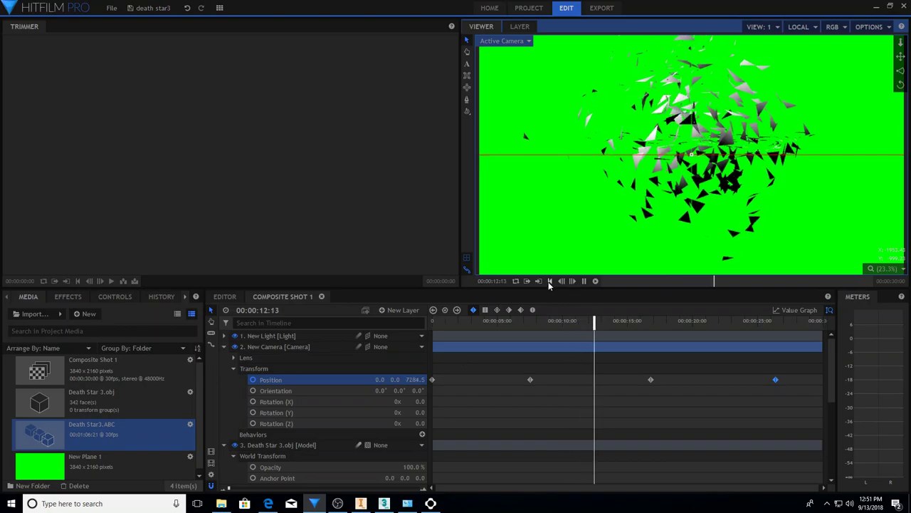
Step: Search effects for 'explosion' and add the Fast Explosion preset to the timeline
{"action": "left_click", "coordinate": [548, 281]}
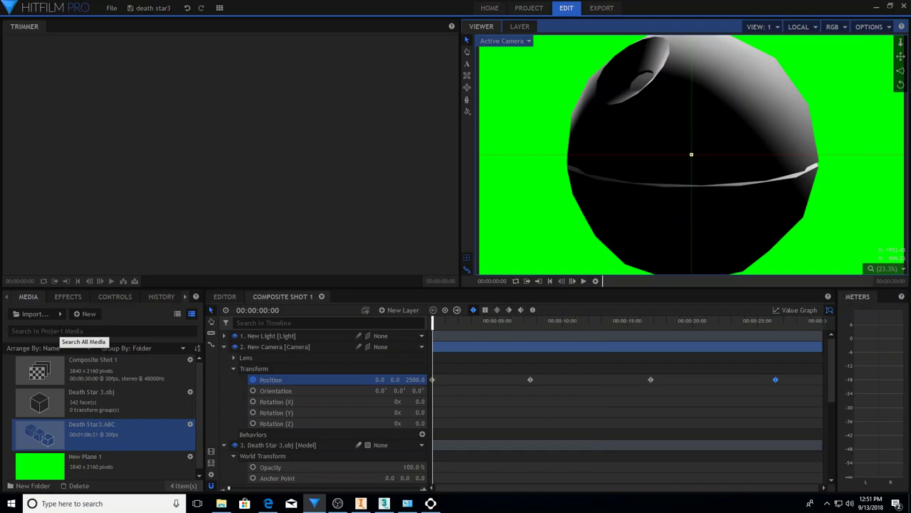
{"action": "left_click", "coordinate": [68, 297]}
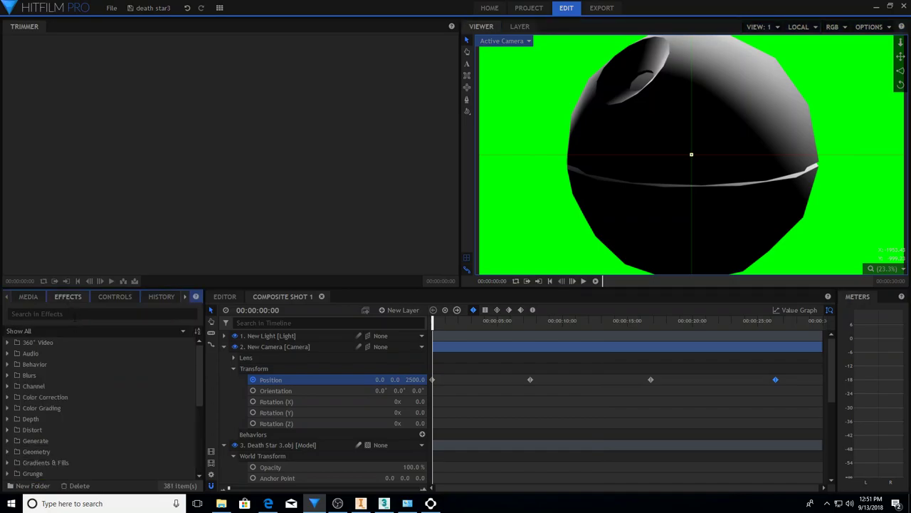
{"action": "type", "text": "ex"}
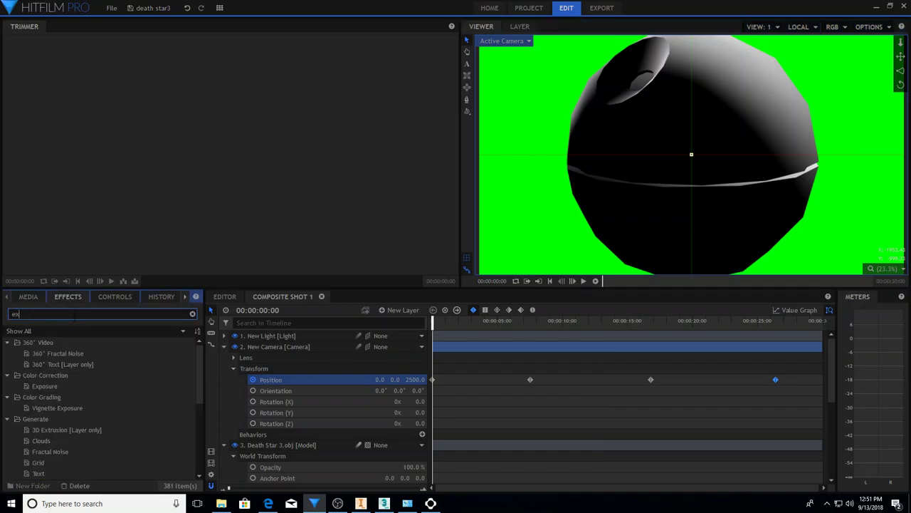
{"action": "type", "text": "plosion"}
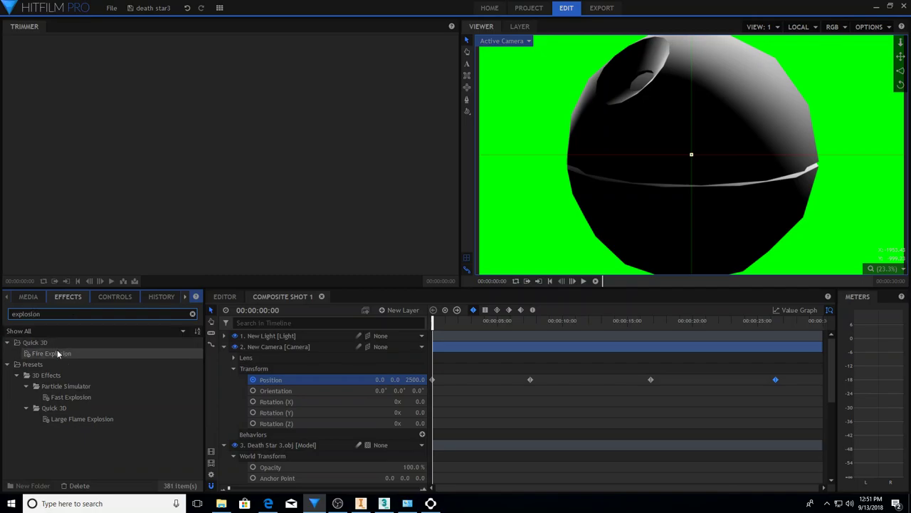
{"action": "left_click", "coordinate": [63, 397]}
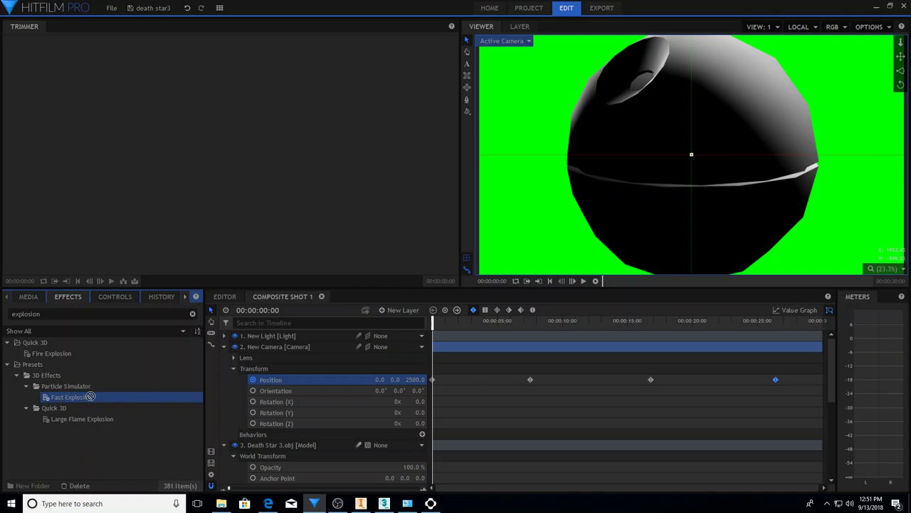
{"action": "mouse_move", "coordinate": [64, 401]}
{"action": "left_mouse_down"}
{"action": "mouse_move", "coordinate": [289, 349]}
{"action": "mouse_move", "coordinate": [285, 443]}
{"action": "left_mouse_up"}
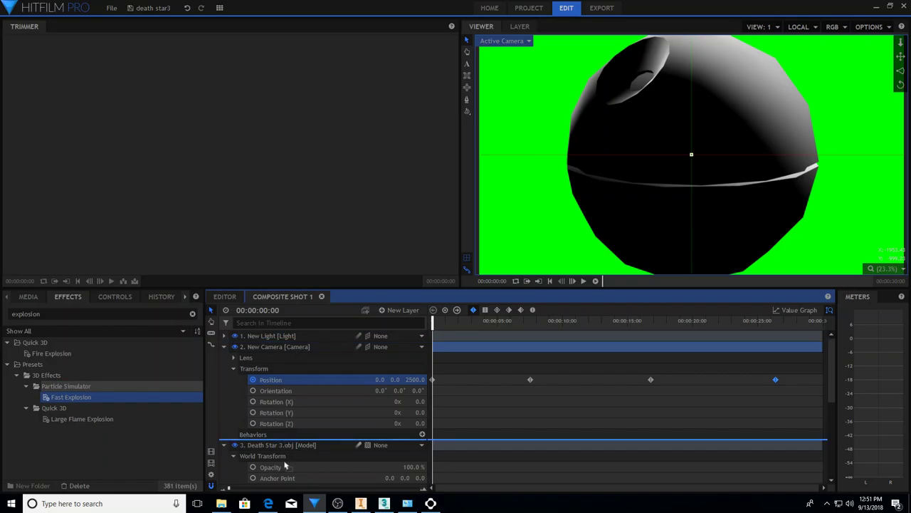
{"action": "left_click_drag", "start_coordinate": [285, 443], "coordinate": [288, 435]}
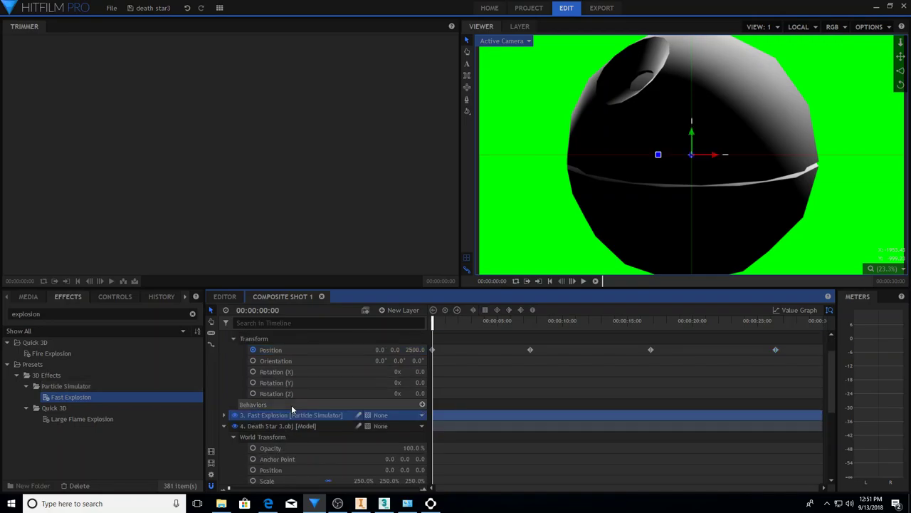
Step: Move the Fast Explosion layer below Death Star 3.obj and preview the shot
{"action": "scroll", "coordinate": [292, 404], "scroll_direction": "down", "scroll_amount": 2}
{"action": "scroll", "coordinate": [291, 404], "scroll_direction": "down", "scroll_amount": 1}
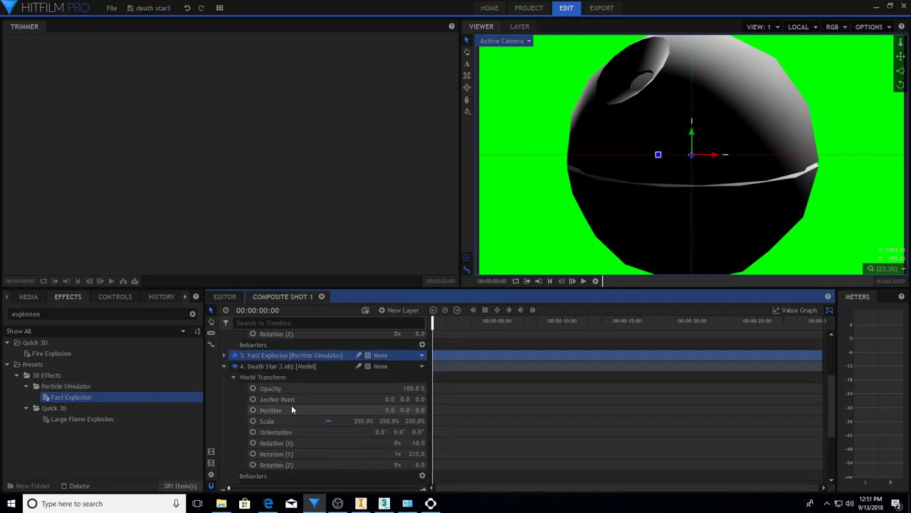
{"action": "left_click", "coordinate": [223, 365]}
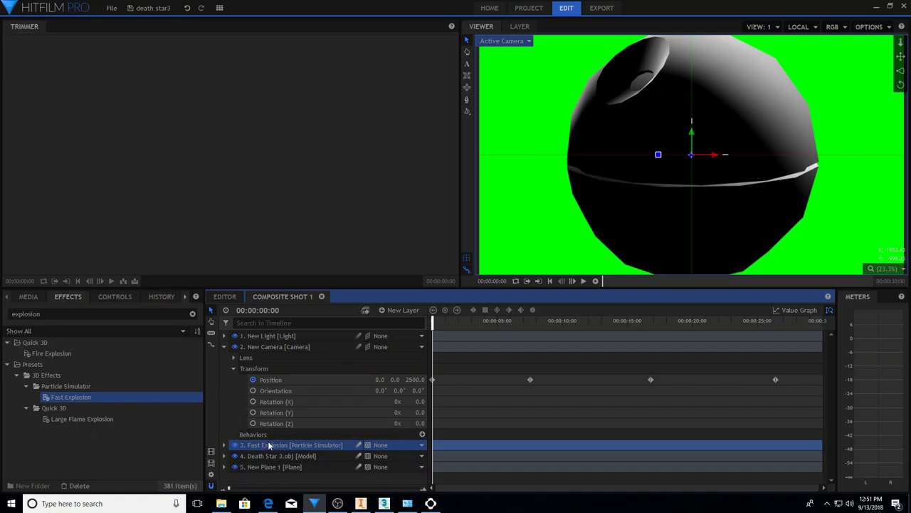
{"action": "left_click_drag", "start_coordinate": [268, 441], "coordinate": [269, 460]}
{"action": "left_click", "coordinate": [586, 281]}
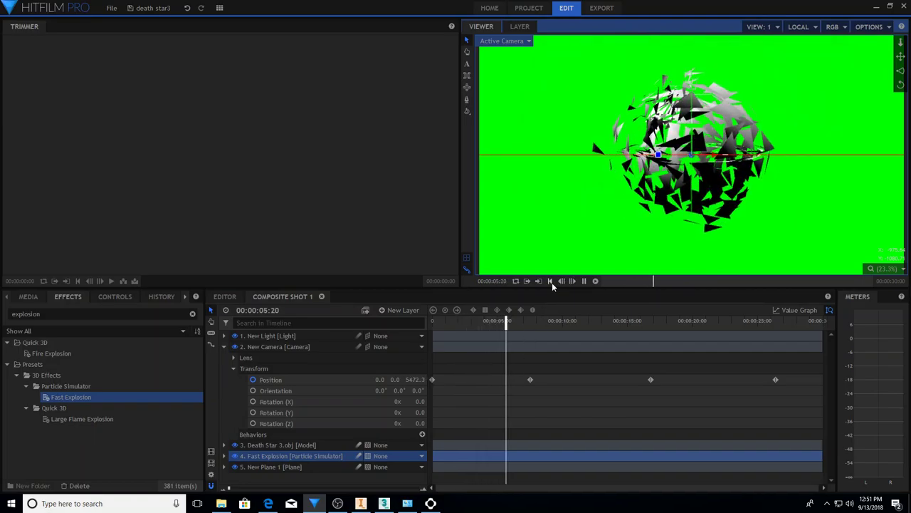
{"action": "left_click", "coordinate": [562, 281]}
{"action": "key", "text": "Home"}
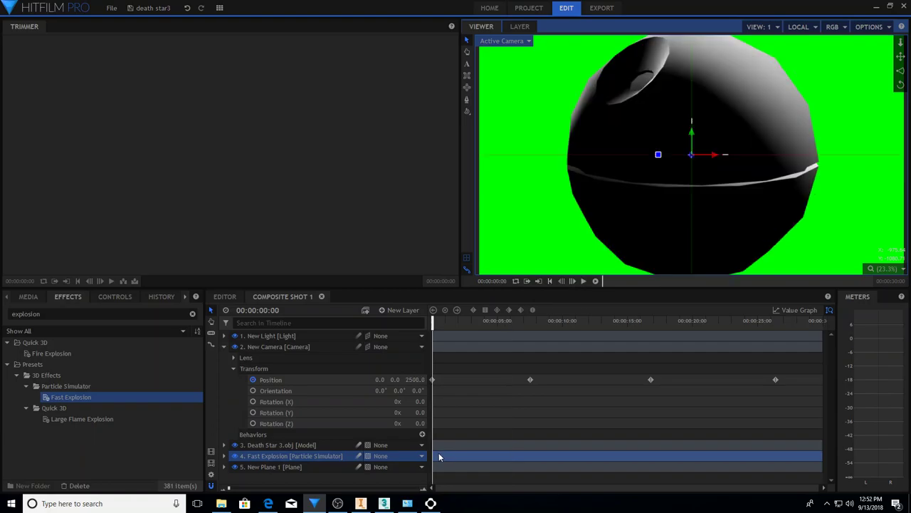
Step: Slide the Fast Explosion layer later until it starts at the Death Star's break-up
{"action": "left_click_drag", "start_coordinate": [440, 457], "coordinate": [461, 459]}
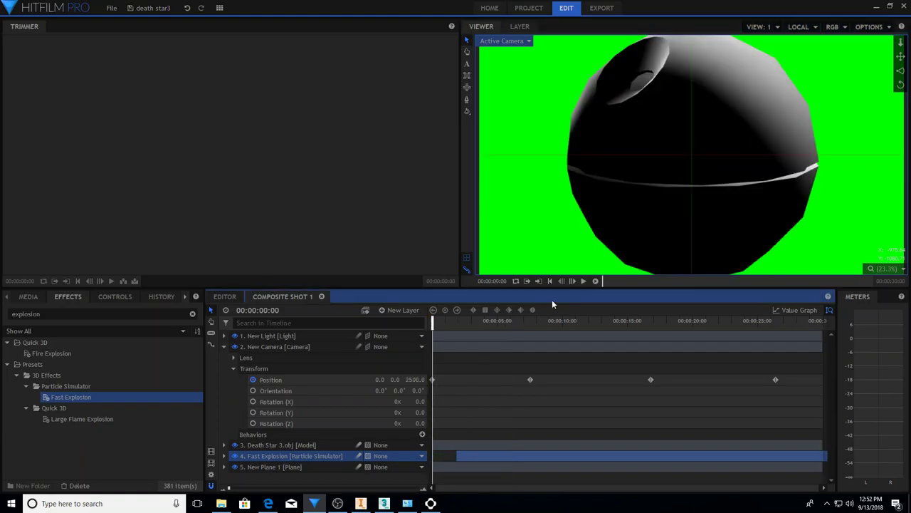
{"action": "left_click", "coordinate": [582, 281]}
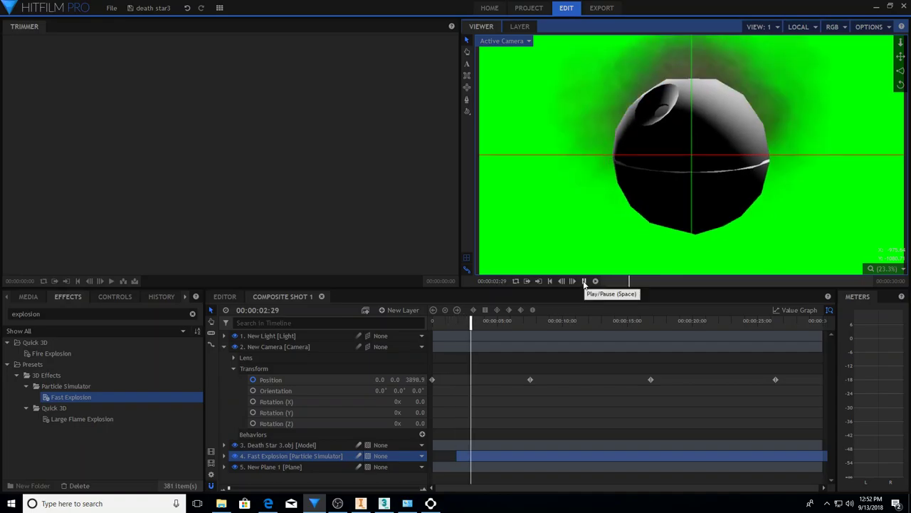
{"action": "left_click", "coordinate": [583, 281]}
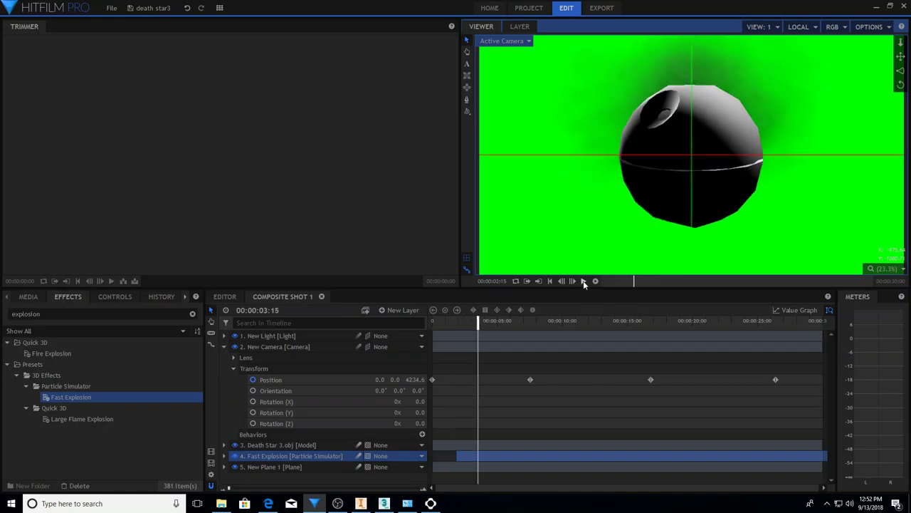
{"action": "left_click", "coordinate": [583, 280]}
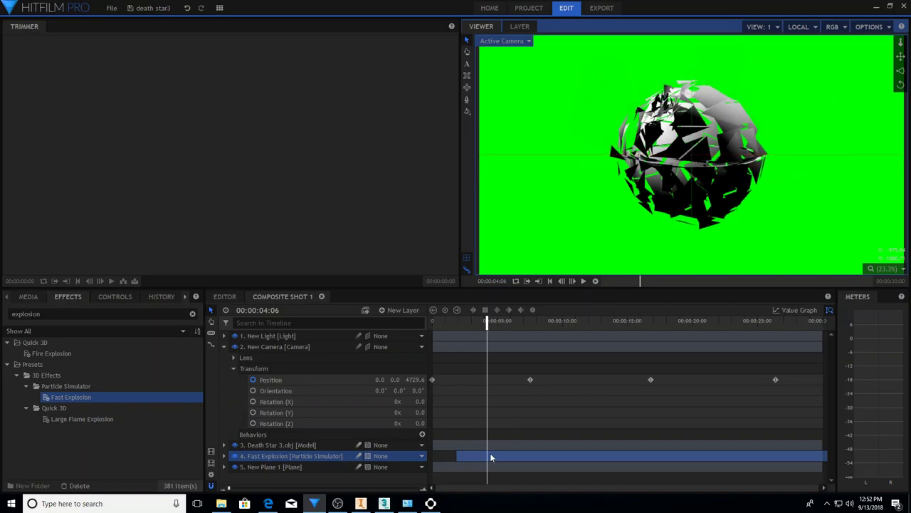
{"action": "left_click_drag", "start_coordinate": [490, 455], "coordinate": [502, 458]}
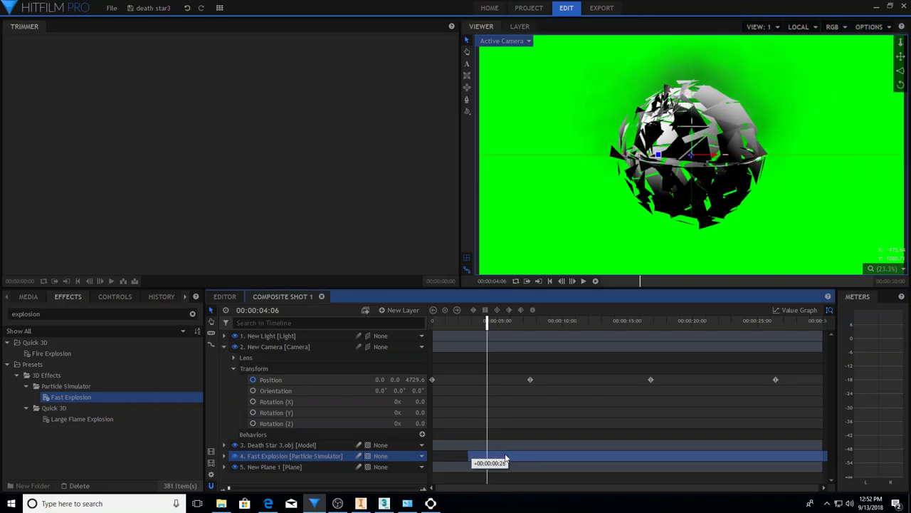
{"action": "left_click_drag", "start_coordinate": [508, 456], "coordinate": [512, 454]}
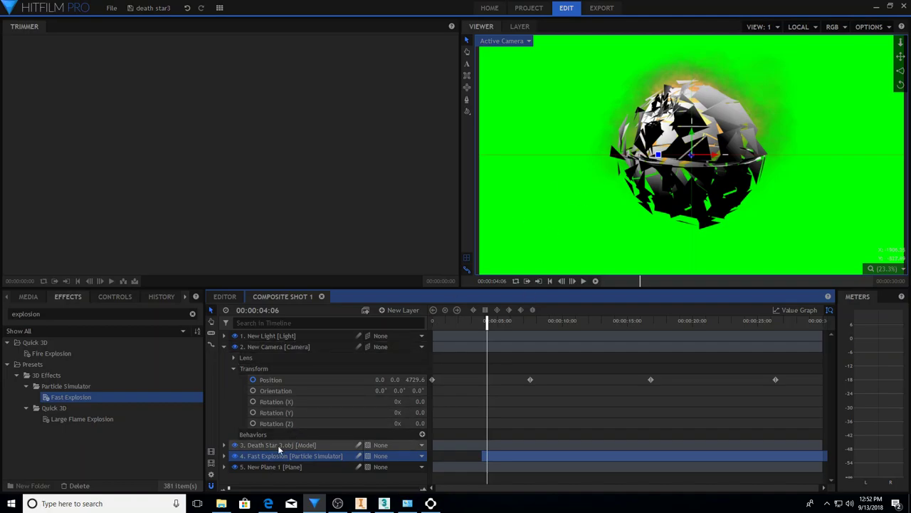
{"action": "left_click_drag", "start_coordinate": [268, 457], "coordinate": [276, 434]}
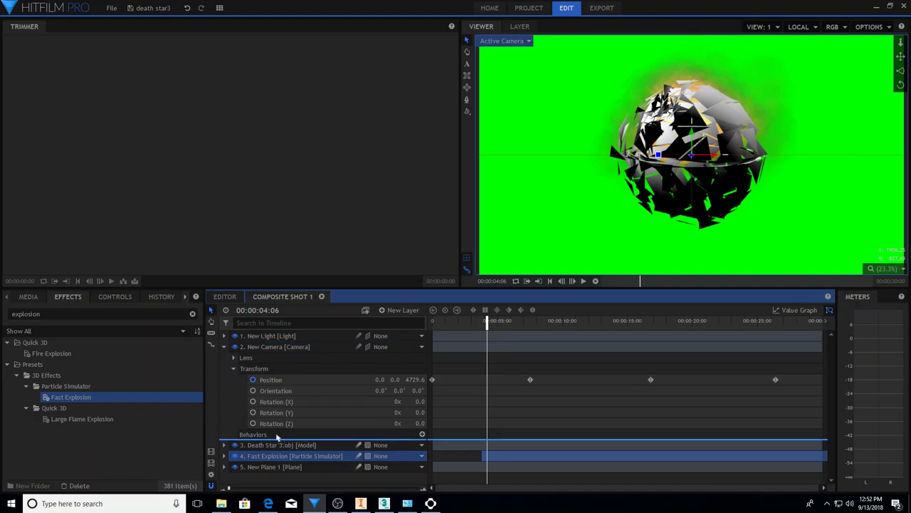
{"action": "left_click_drag", "start_coordinate": [274, 432], "coordinate": [274, 432]}
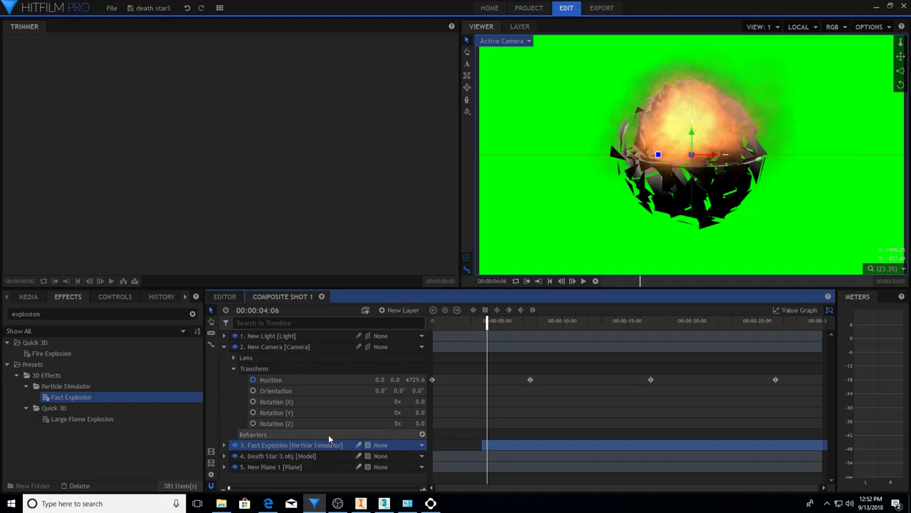
{"action": "left_click", "coordinate": [273, 455]}
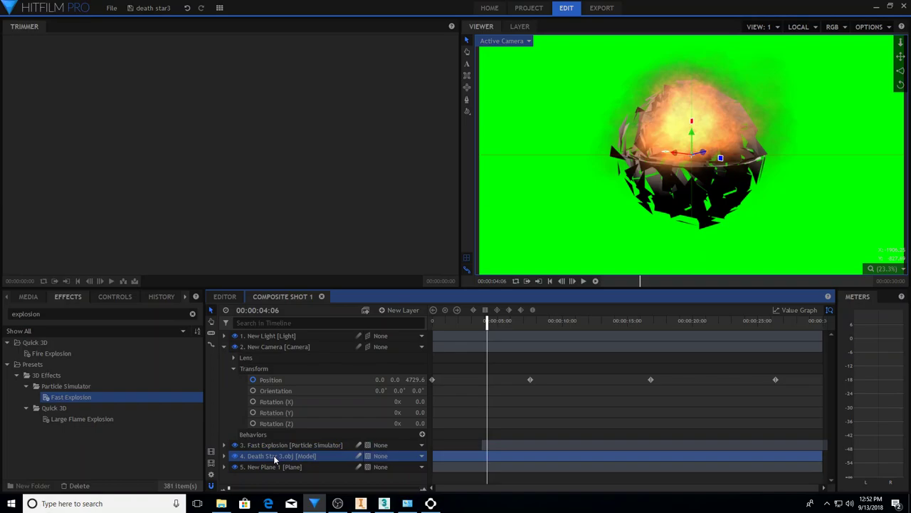
{"action": "right_click", "coordinate": [274, 459]}
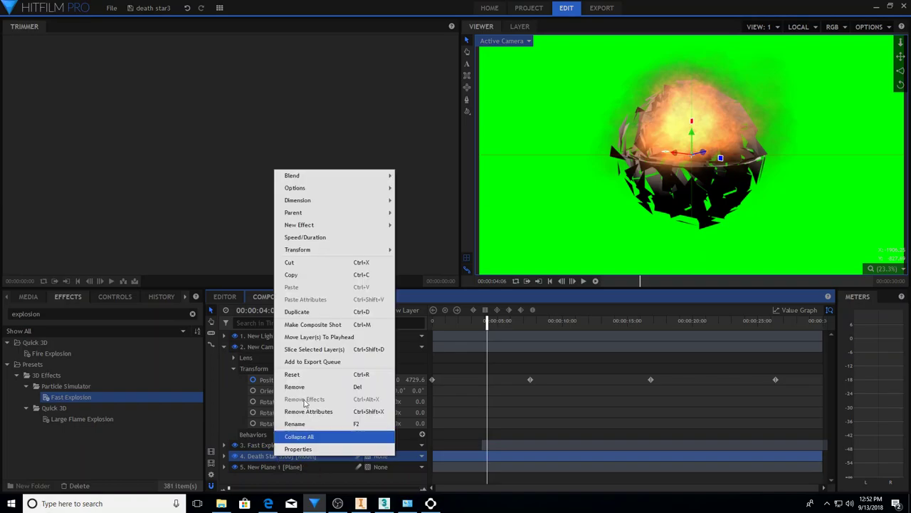
{"action": "left_click", "coordinate": [319, 320]}
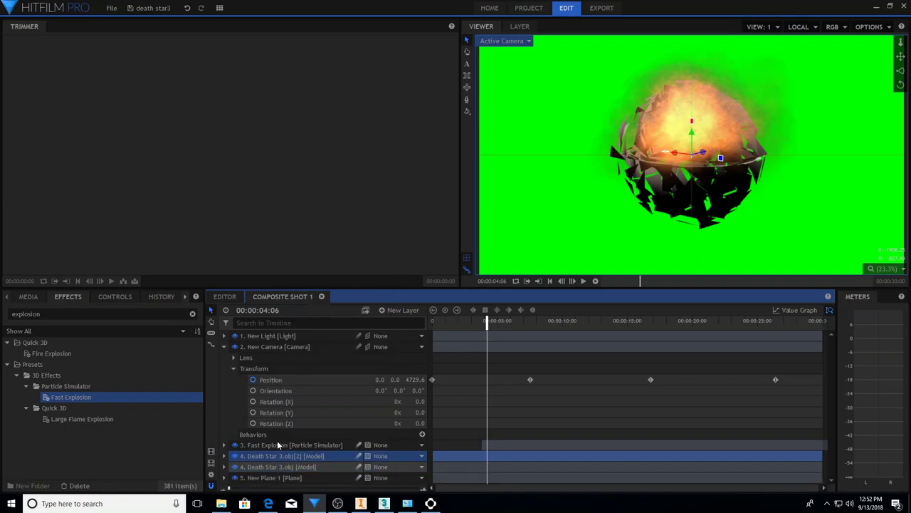
{"action": "left_click_drag", "start_coordinate": [275, 455], "coordinate": [307, 435]}
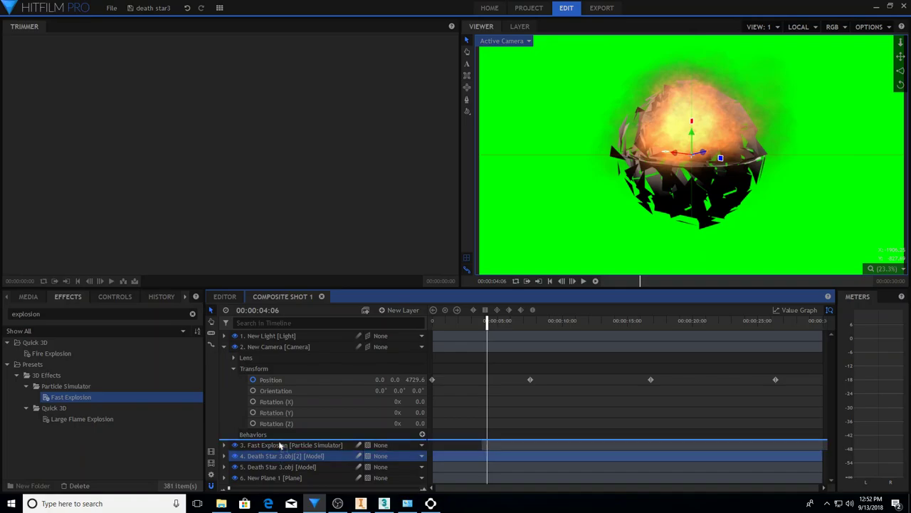
{"action": "left_click", "coordinate": [583, 282]}
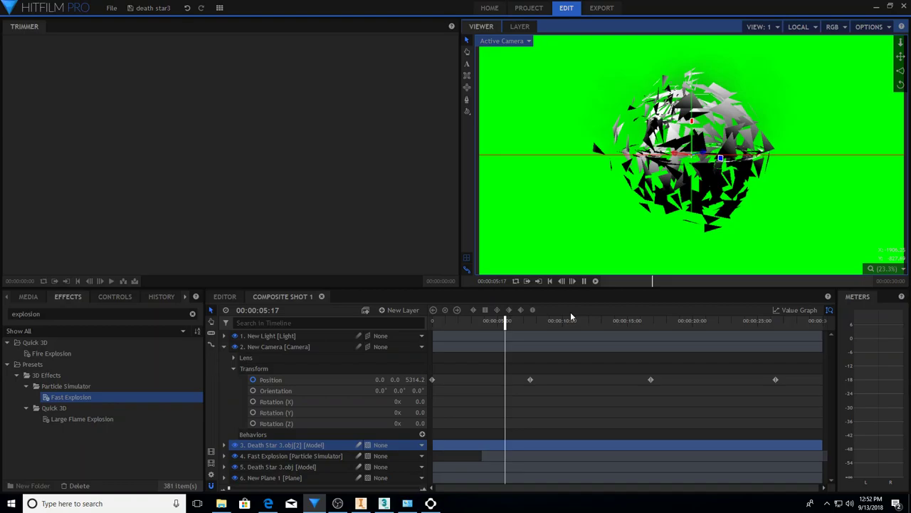
{"action": "key", "text": "space"}
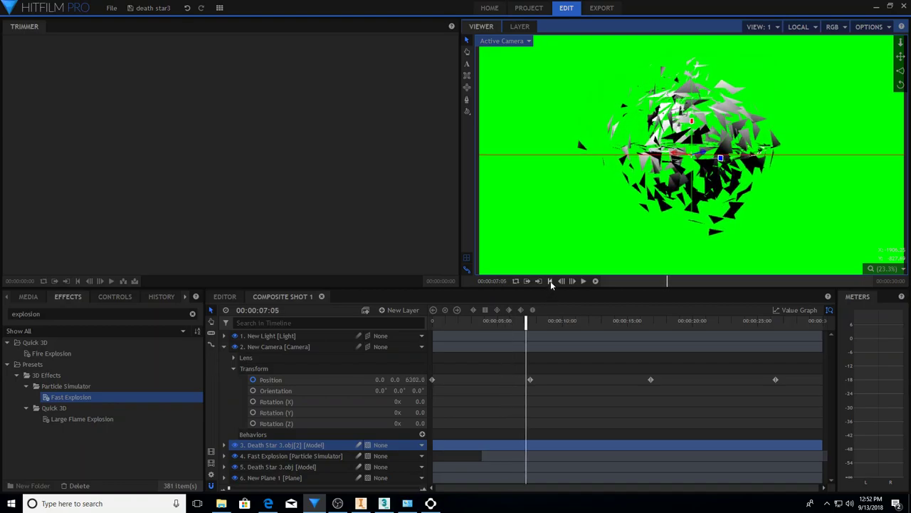
{"action": "left_click", "coordinate": [550, 281]}
{"action": "left_click", "coordinate": [585, 281]}
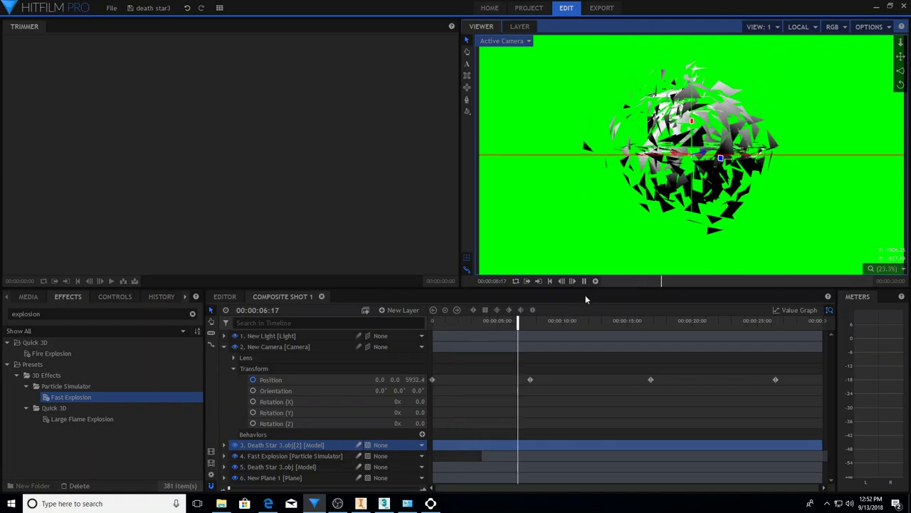
{"action": "key", "text": "space"}
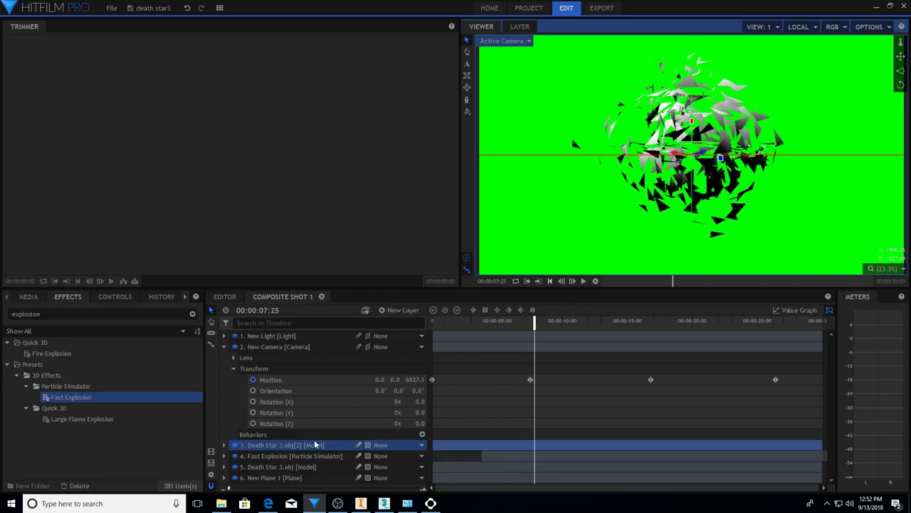
{"action": "key", "text": "Home"}
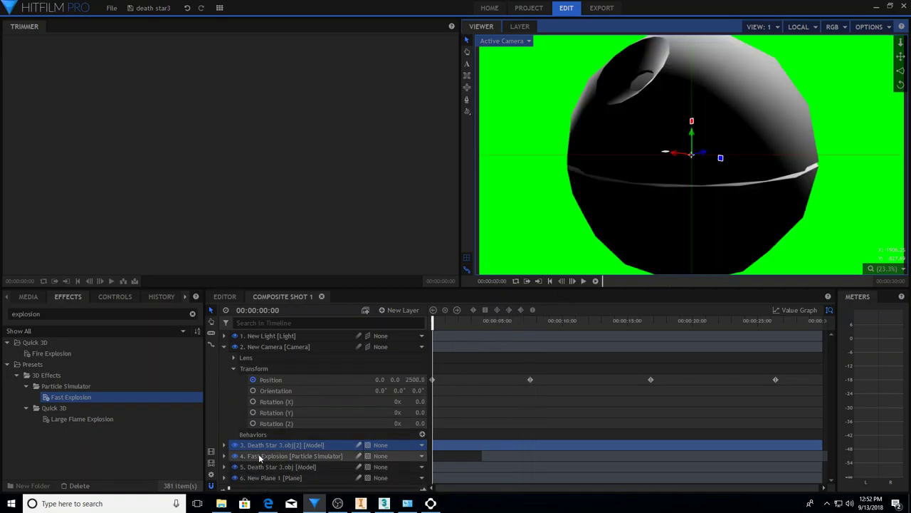
{"action": "right_click", "coordinate": [263, 446]}
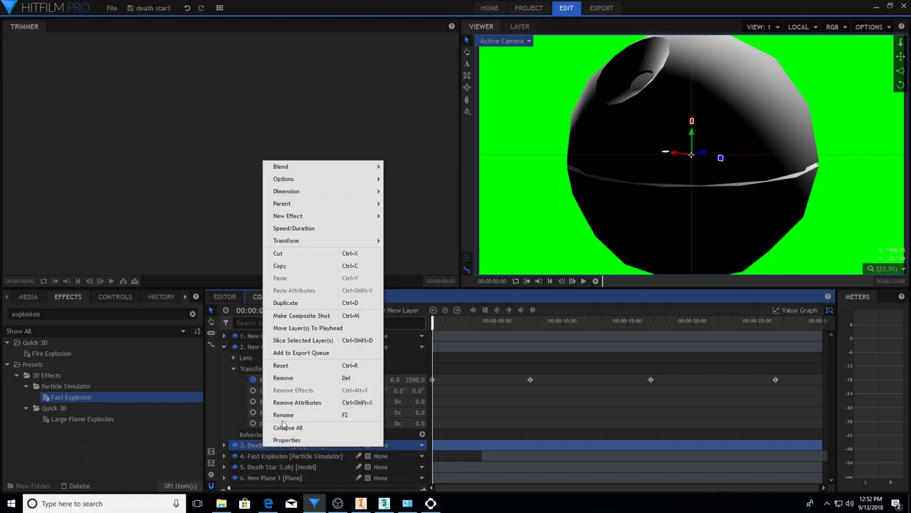
{"action": "left_click", "coordinate": [305, 379]}
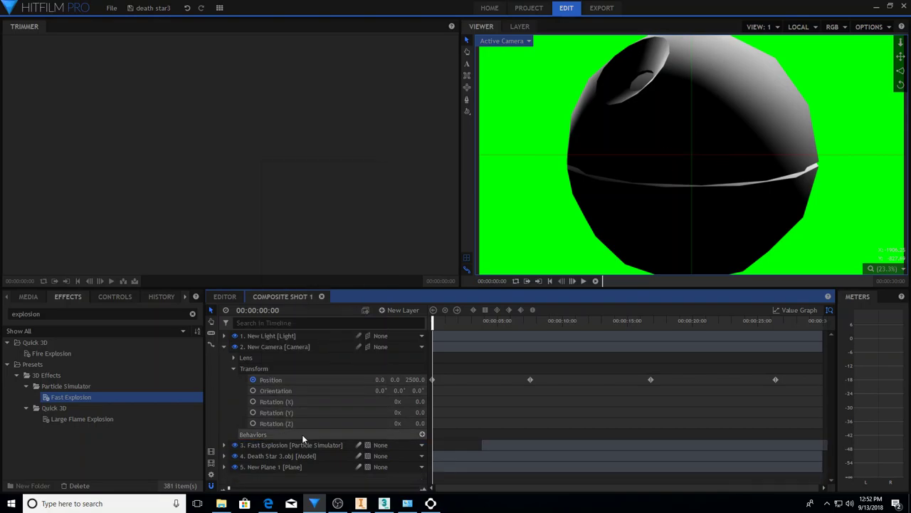
Step: Place Fast Explosion below the Death Star, reveal its Transform, and cue the playhead to 3:23
{"action": "left_click", "coordinate": [225, 346]}
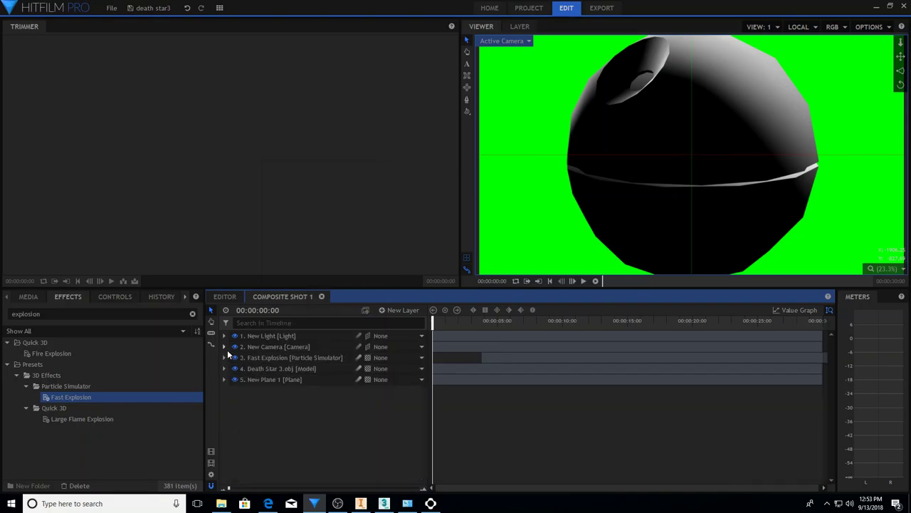
{"action": "left_click_drag", "start_coordinate": [267, 360], "coordinate": [268, 372]}
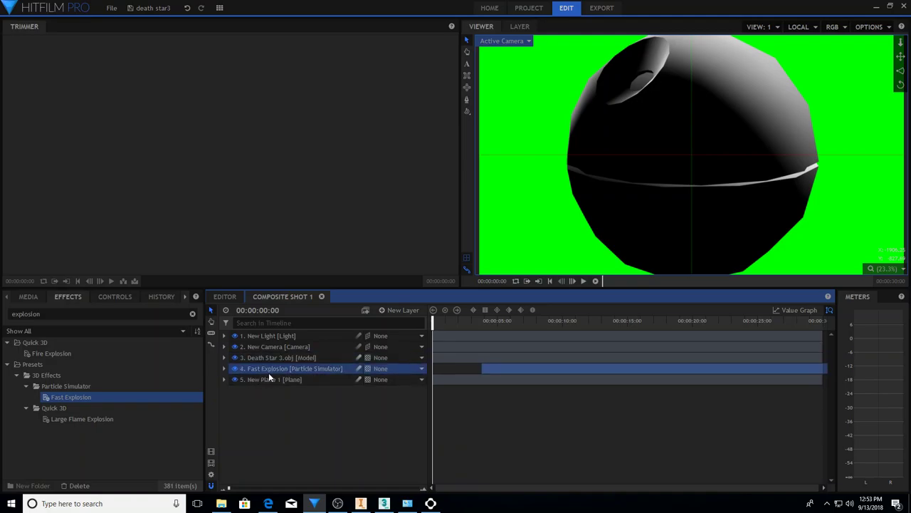
{"action": "left_click", "coordinate": [225, 368]}
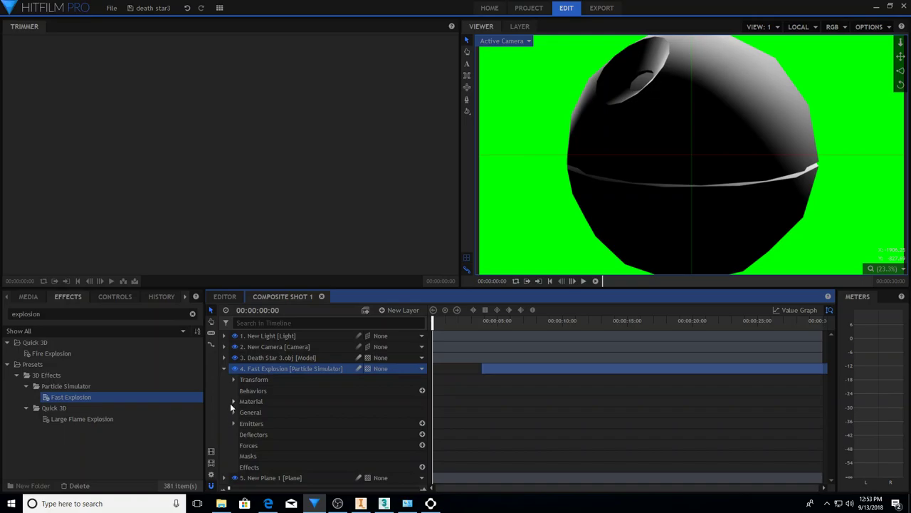
{"action": "left_click", "coordinate": [233, 380]}
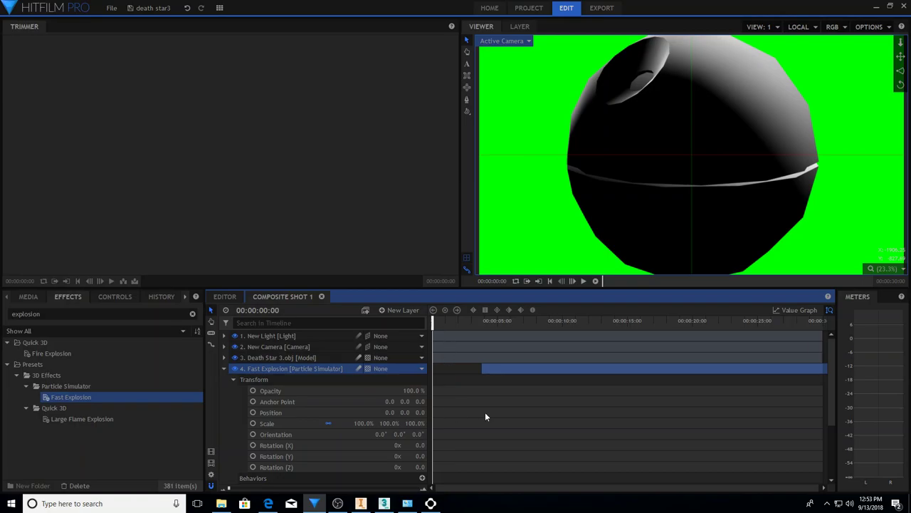
{"action": "mouse_move", "coordinate": [433, 324]}
{"action": "left_mouse_down"}
{"action": "mouse_move", "coordinate": [488, 329]}
{"action": "mouse_move", "coordinate": [483, 336]}
{"action": "left_mouse_up"}
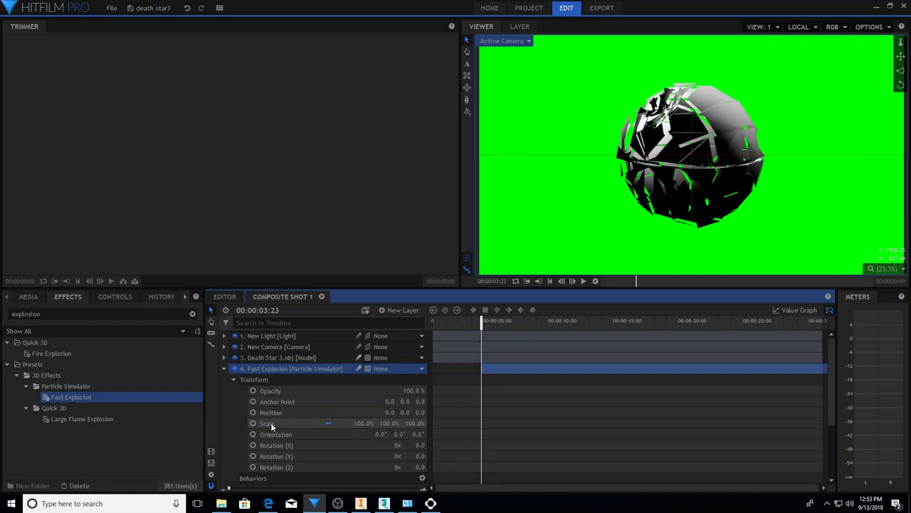
Step: Keyframe Fast Explosion Scale at 3:23, then set it to 500% at 4:20 after trying 1000%
{"action": "left_click", "coordinate": [253, 423]}
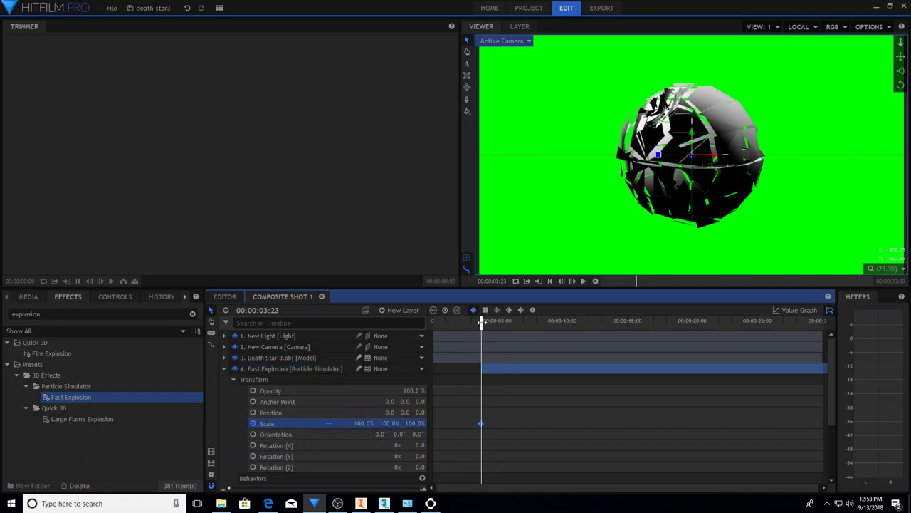
{"action": "mouse_move", "coordinate": [482, 322]}
{"action": "left_mouse_down"}
{"action": "mouse_move", "coordinate": [534, 326]}
{"action": "mouse_move", "coordinate": [481, 344]}
{"action": "left_mouse_up"}
{"action": "left_click_drag", "start_coordinate": [481, 324], "coordinate": [492, 326]}
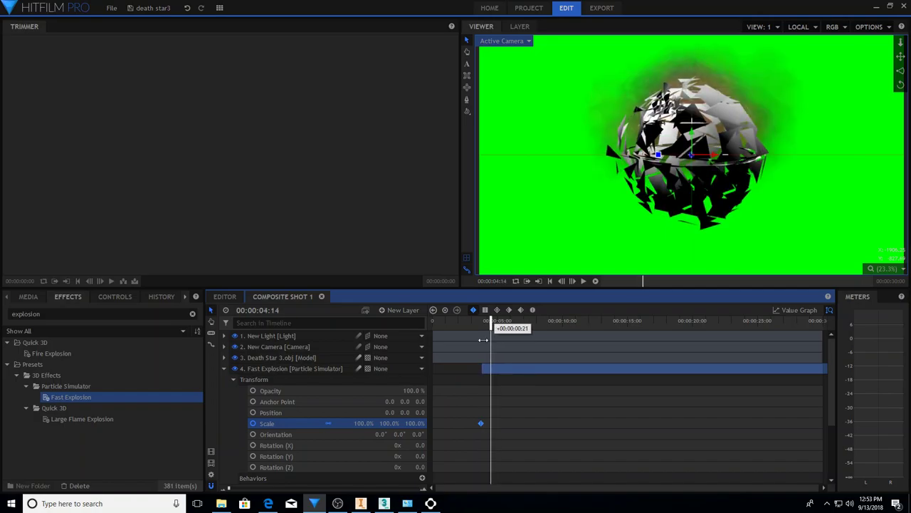
{"action": "left_click", "coordinate": [365, 423]}
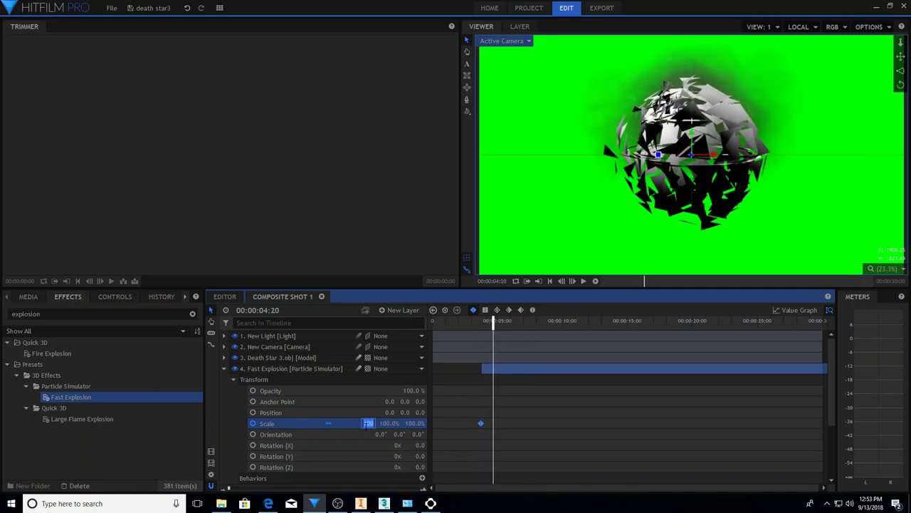
{"action": "type", "text": "1"}
{"action": "key", "text": "Return"}
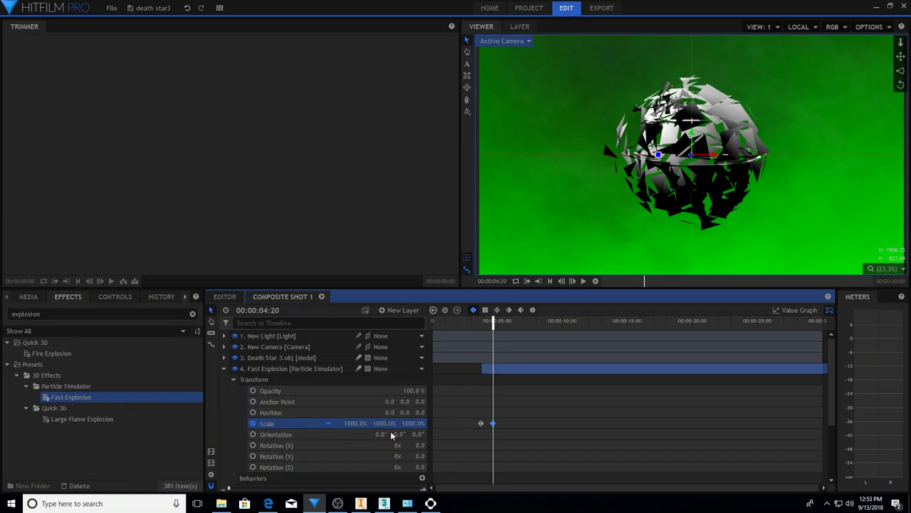
{"action": "left_click", "coordinate": [355, 423]}
{"action": "type", "text": "500"}
{"action": "key", "text": "Return"}
{"action": "left_click", "coordinate": [358, 423]}
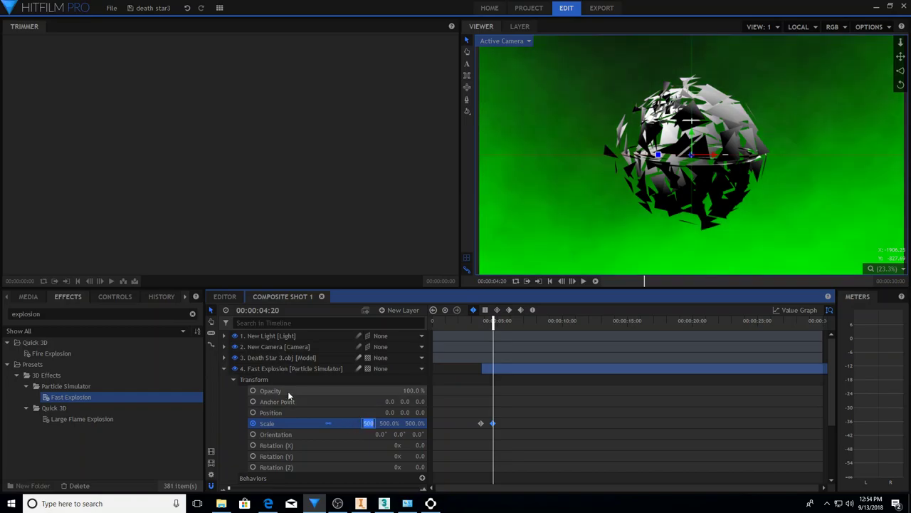
Step: Lower the Fast Explosion in the Viewer to Position Y -320.1
{"action": "left_click", "coordinate": [276, 415]}
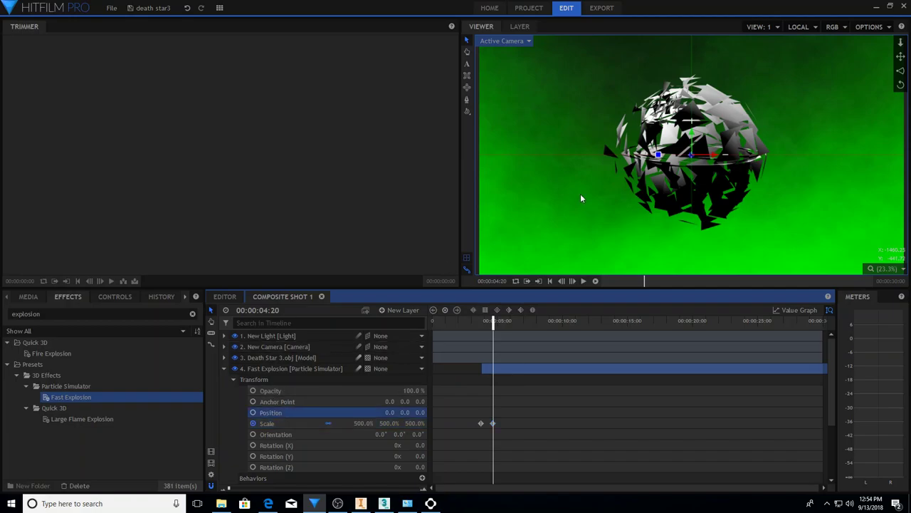
{"action": "left_click_drag", "start_coordinate": [695, 140], "coordinate": [694, 133]}
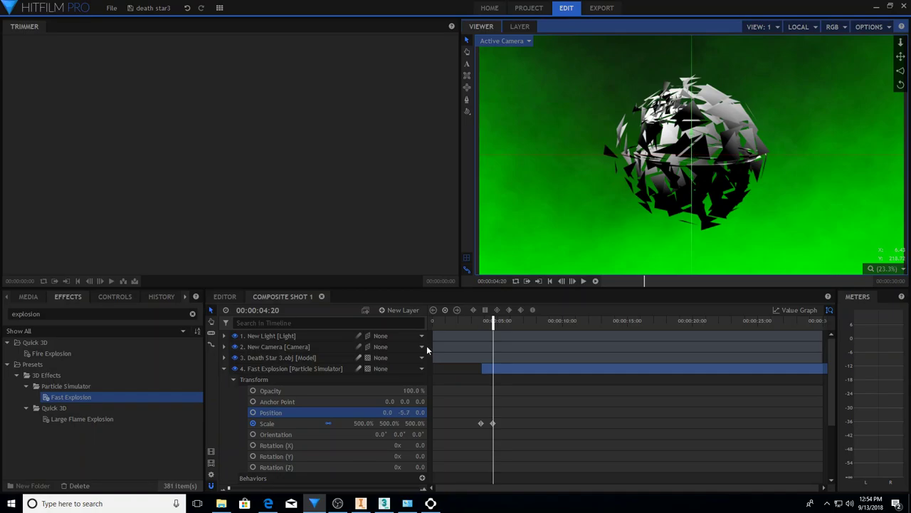
{"action": "left_click", "coordinate": [283, 368]}
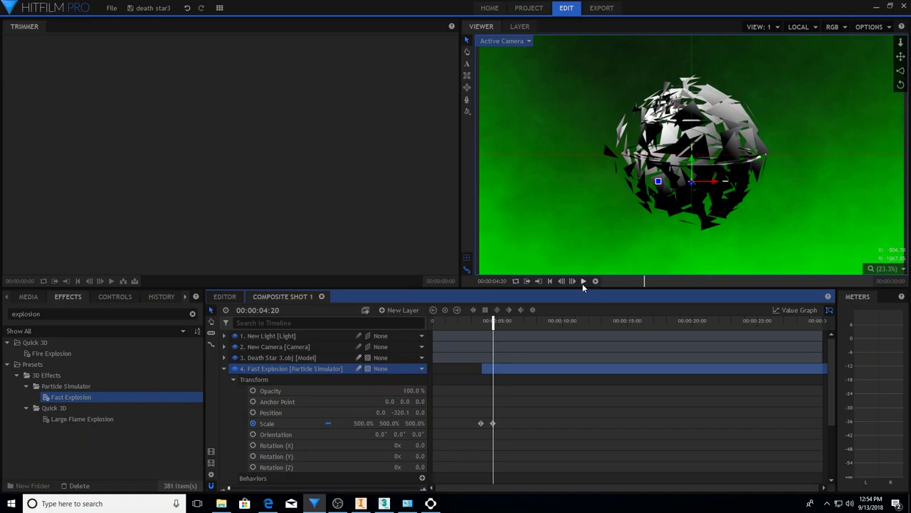
Step: Preview the shot from the start to check the explosion timing
{"action": "left_click", "coordinate": [549, 280]}
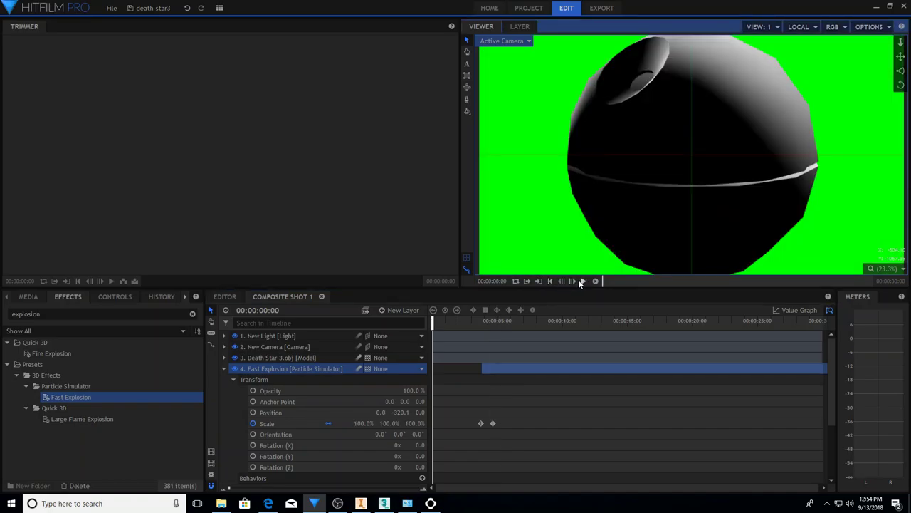
{"action": "left_click", "coordinate": [583, 280]}
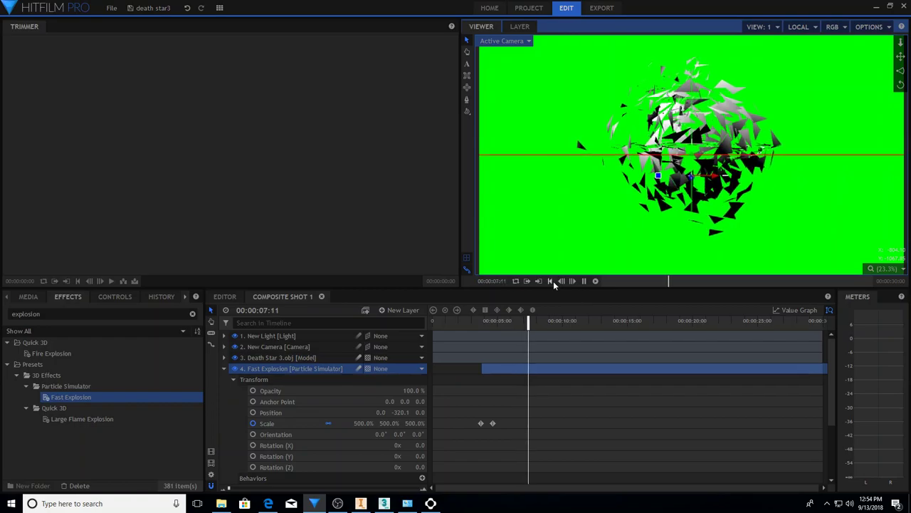
{"action": "left_click", "coordinate": [582, 281]}
Step: At 00:00:04:02, drop the Fast Explosion glow below the Death Star, Position Y about -791.1
{"action": "left_click", "coordinate": [550, 281]}
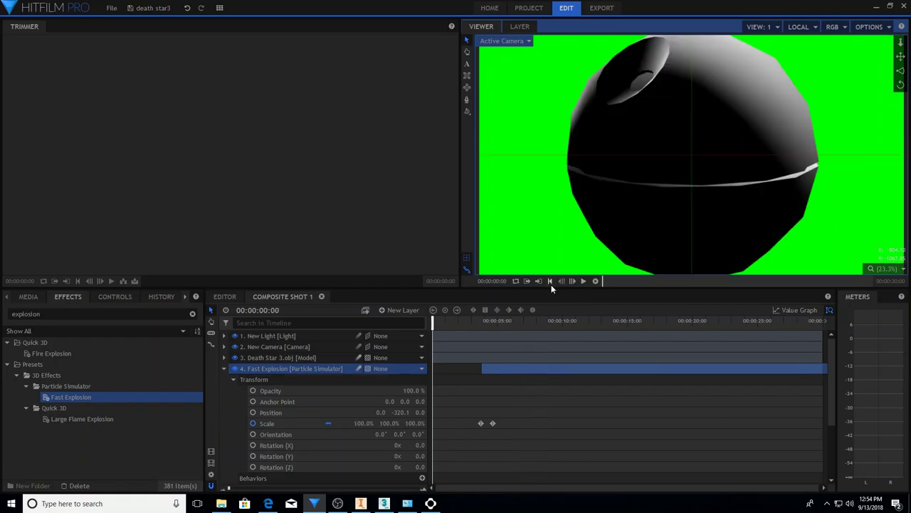
{"action": "left_click", "coordinate": [485, 322]}
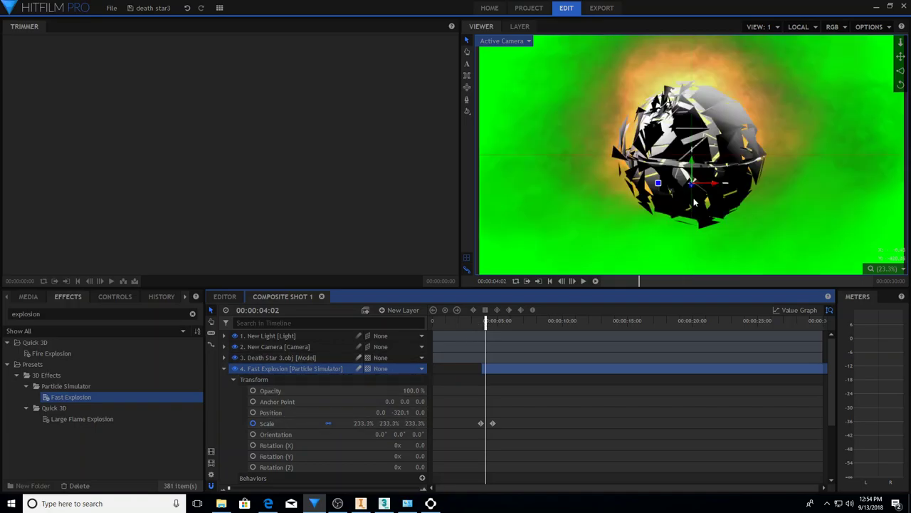
{"action": "left_click", "coordinate": [690, 175]}
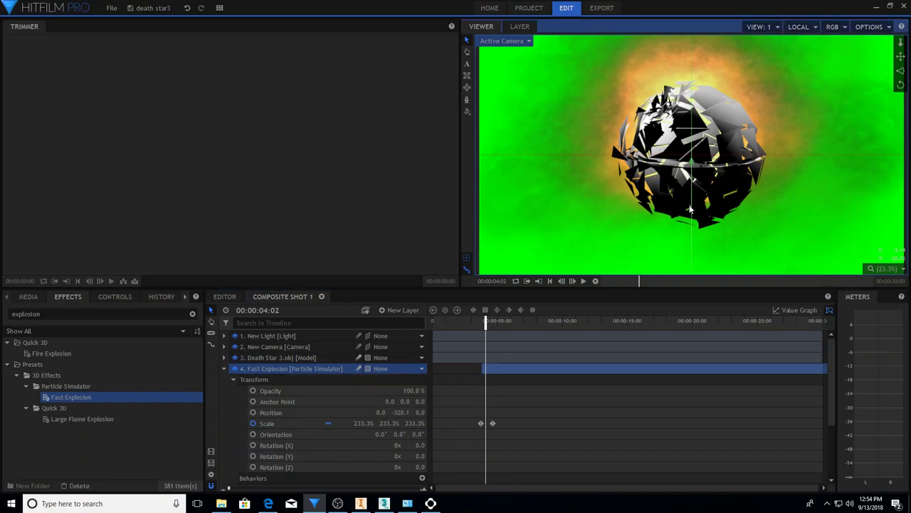
{"action": "left_click_drag", "start_coordinate": [689, 210], "coordinate": [690, 215]}
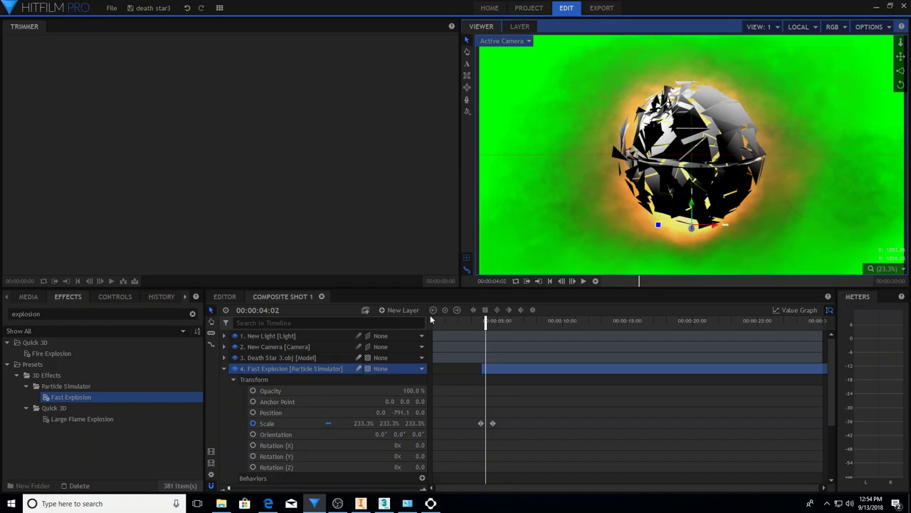
{"action": "left_click", "coordinate": [397, 413]}
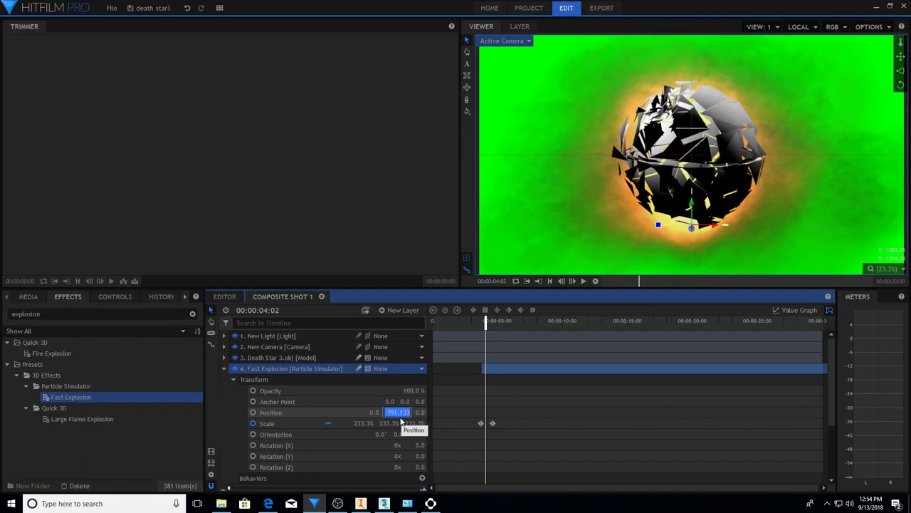